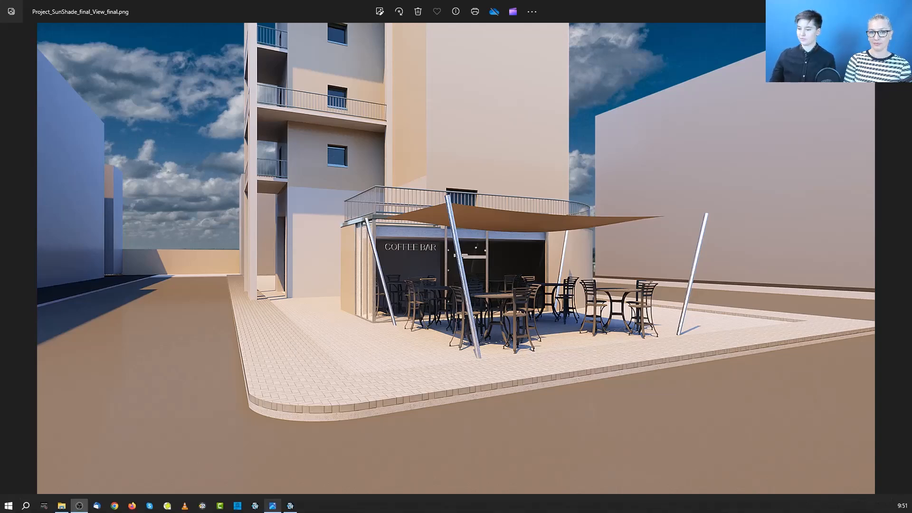
Step: Switch to ARCHLine.XP and preview the building's shadows with the time set to 12:29 and the date to 19 June
left_click(290, 507)
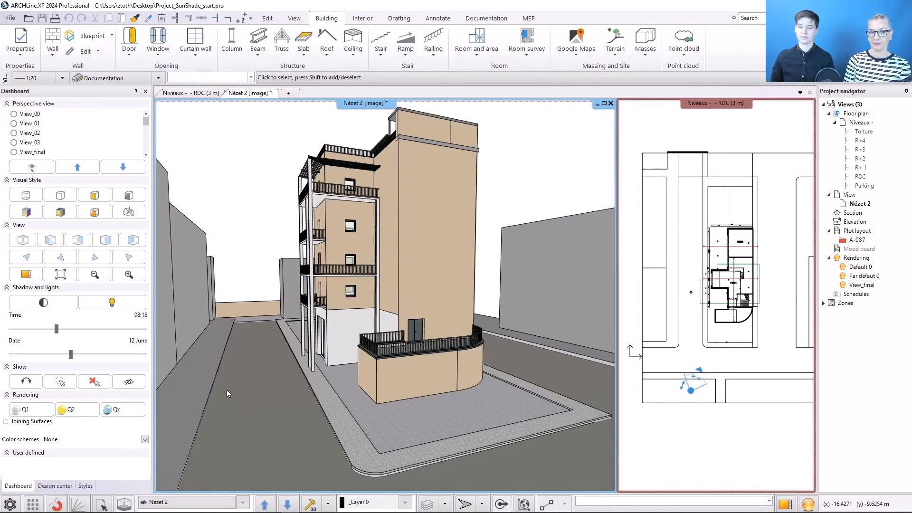
left_click(48, 304)
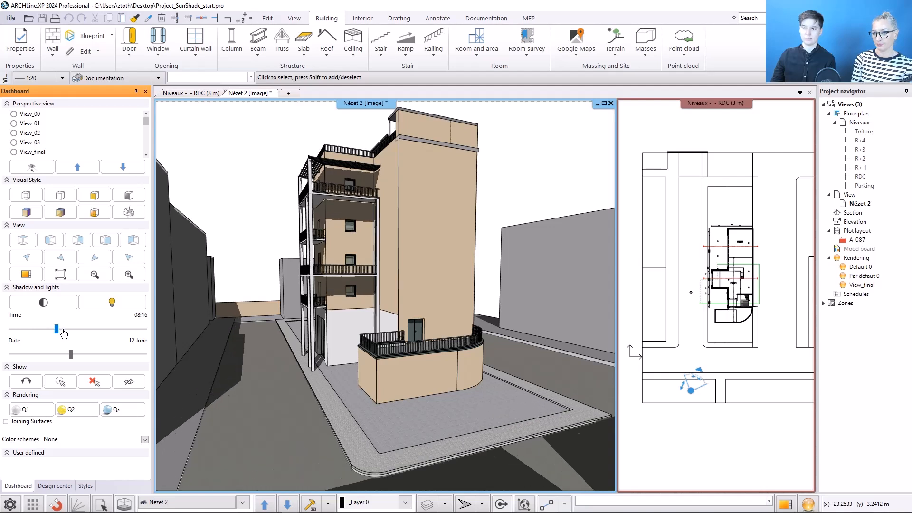
left_click_drag(57, 328, 74, 356)
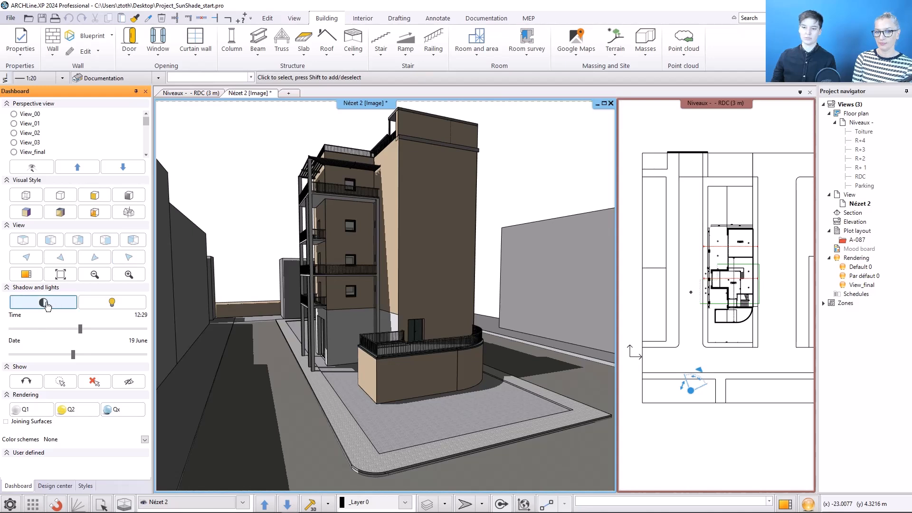
left_click(48, 307)
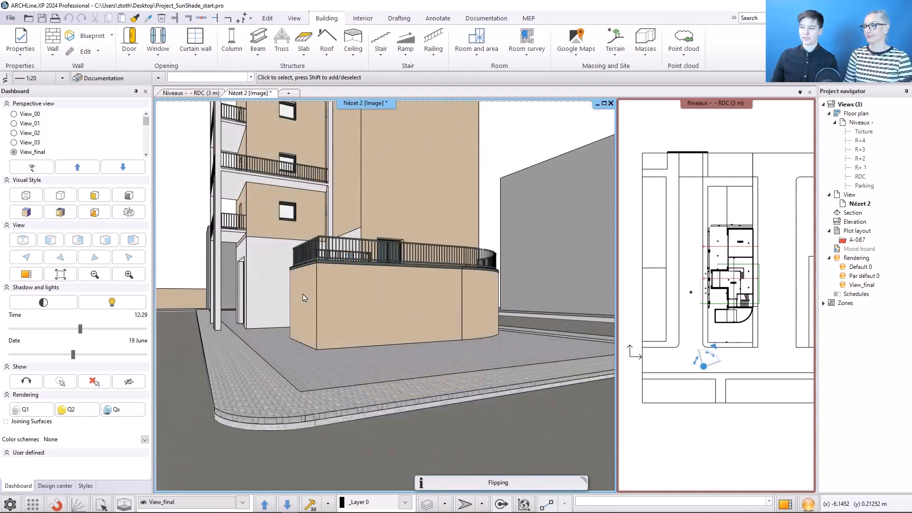
Step: Locate the short side wall of the ground-floor extension on the floor plan
left_click(305, 299)
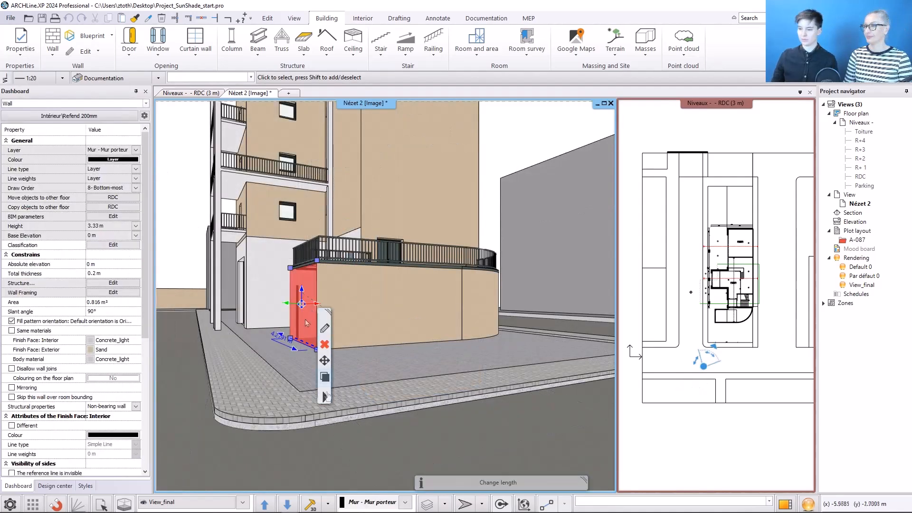
right_click(306, 320)
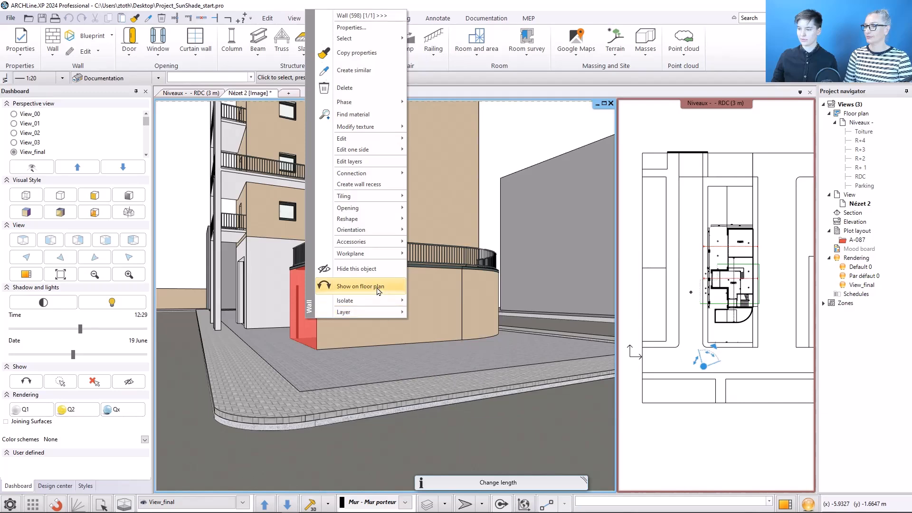
left_click(360, 287)
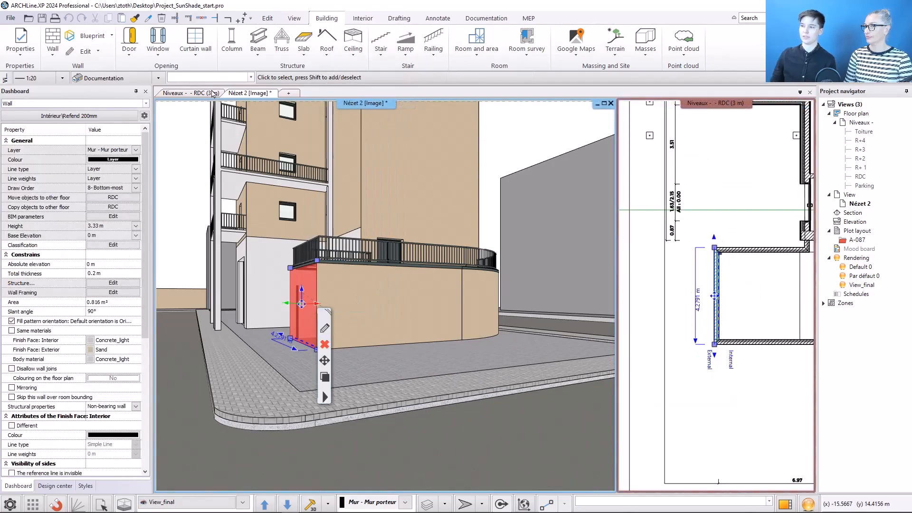
Step: Begin embedding a curtain wall in the extension's short side wall, placing the wall layout beside the building on the plan and keeping it
left_click(198, 56)
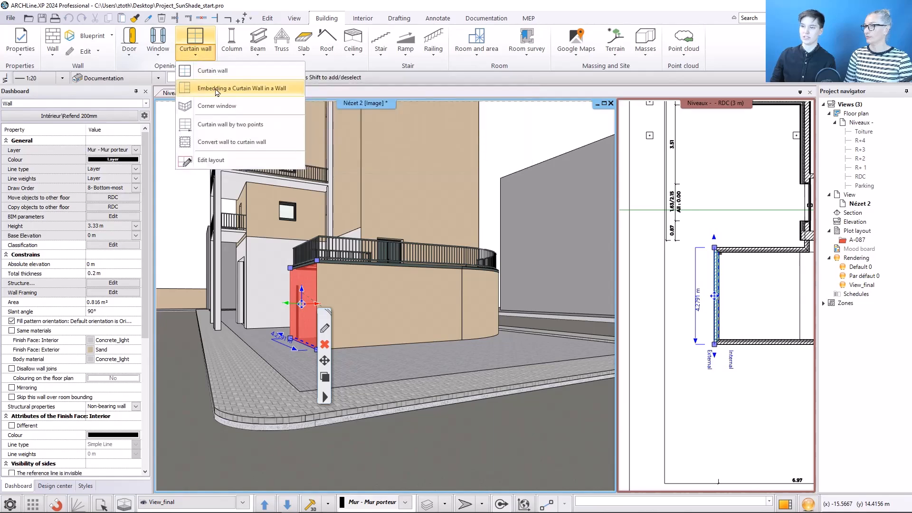
left_click(261, 91)
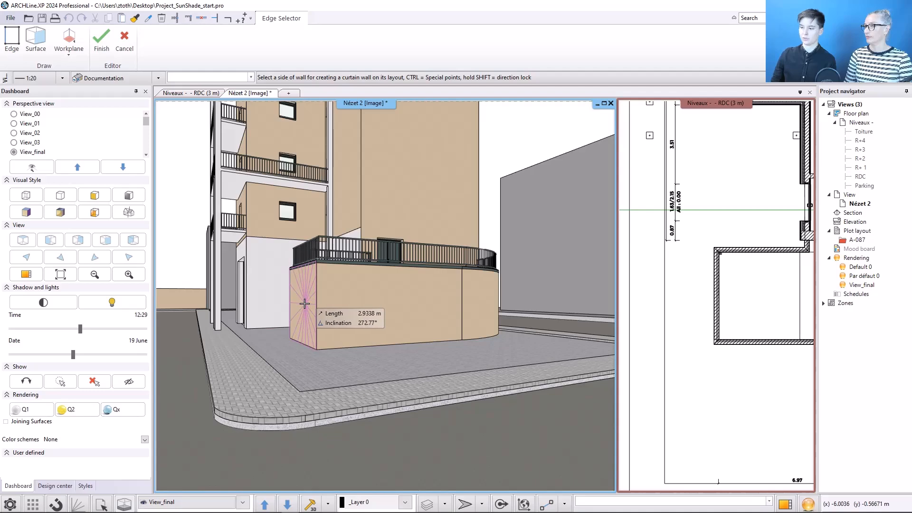
left_click(304, 303)
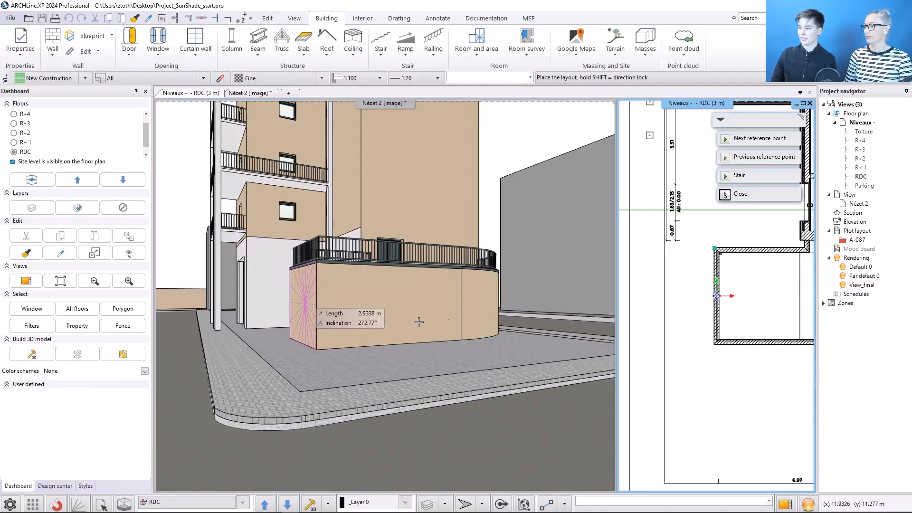
scroll(743, 430, "down", 3)
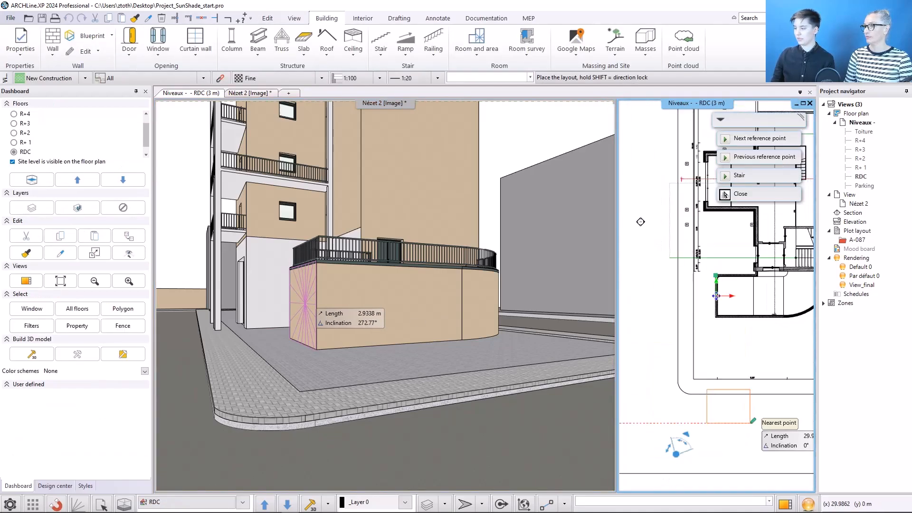
left_click(665, 333)
left_click(462, 281)
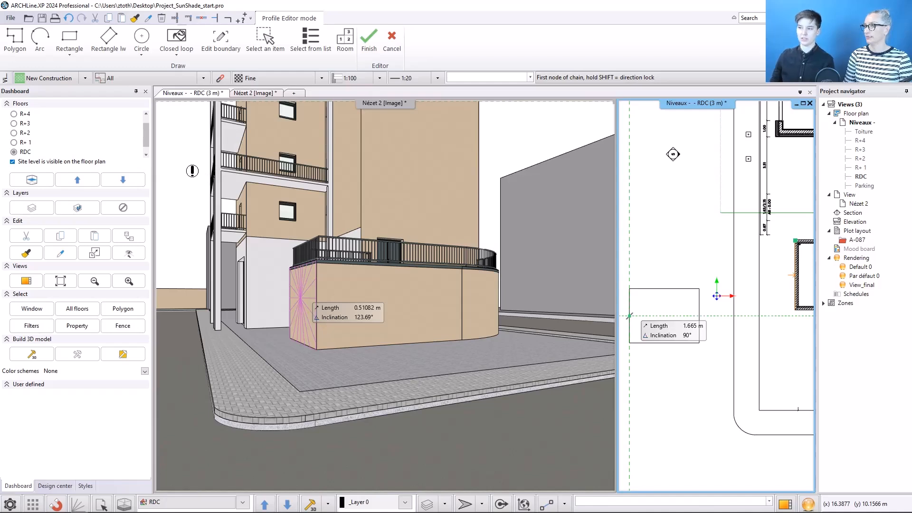
Step: Outline the side curtain wall as a rectangle about 3.23 m wide and 3.33 m high on the layout and accept its existing properties
left_click(69, 38)
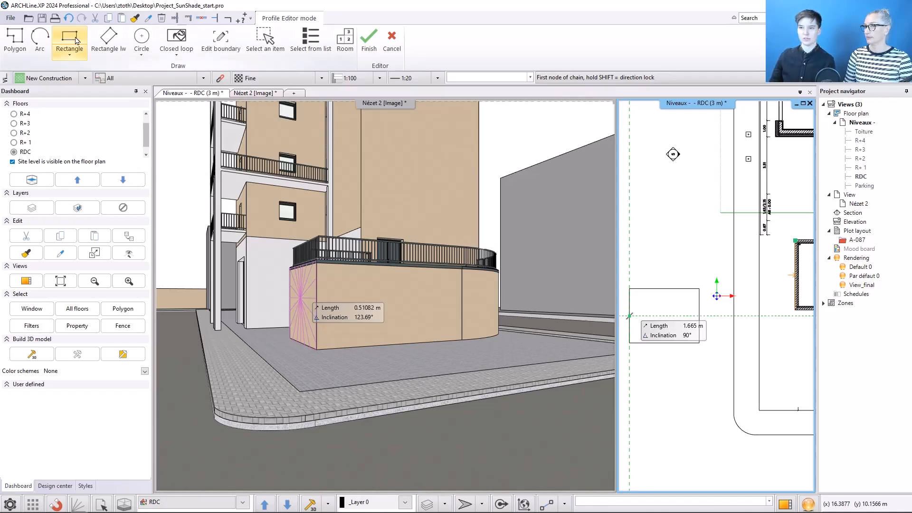
left_click(647, 290)
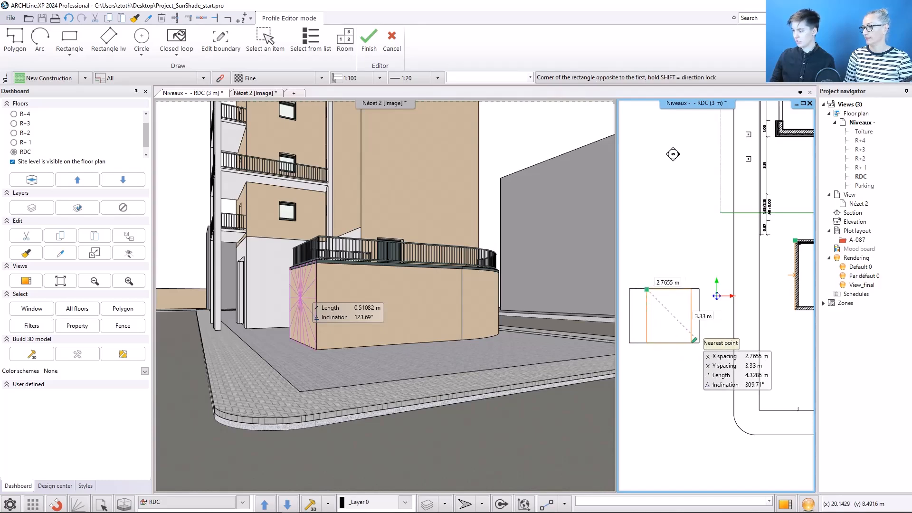
left_click(699, 344)
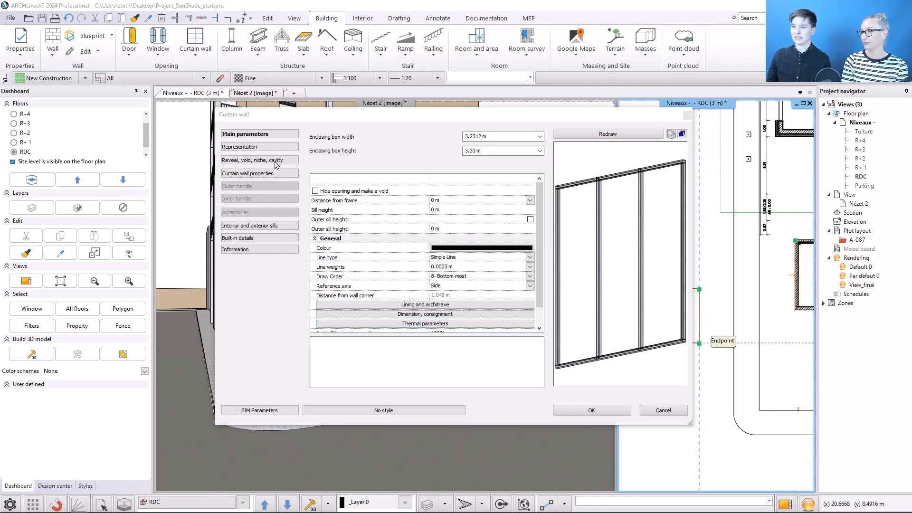
left_click(251, 175)
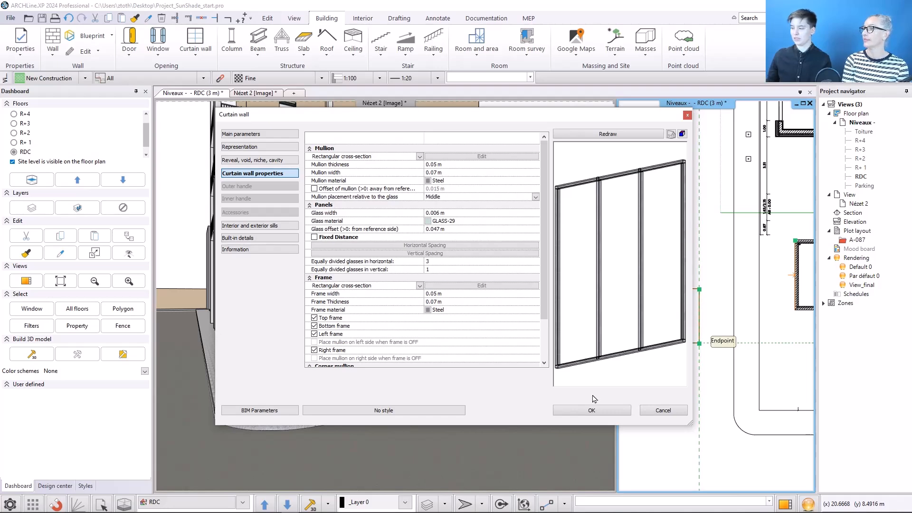
left_click(596, 412)
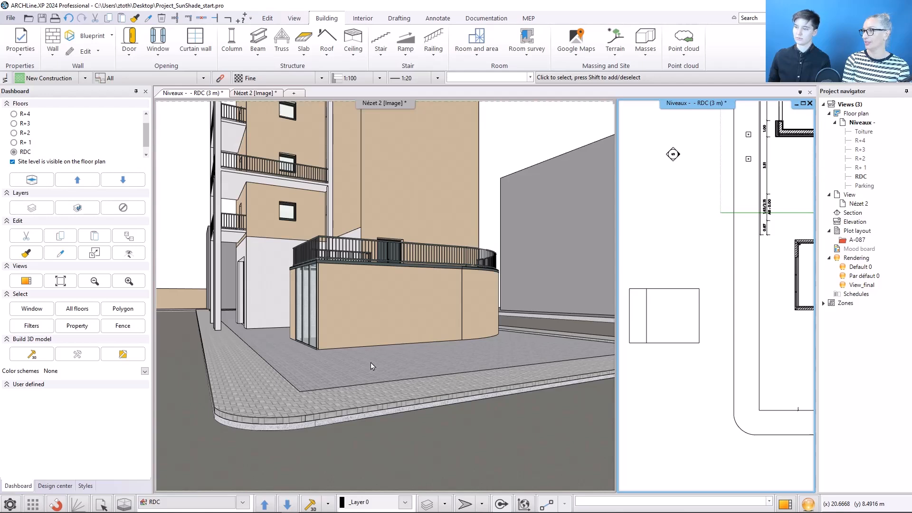
Step: Begin embedding a curtain wall in the extension's long front wall, placing its layout on free space in the plan and keeping it
left_click(371, 362)
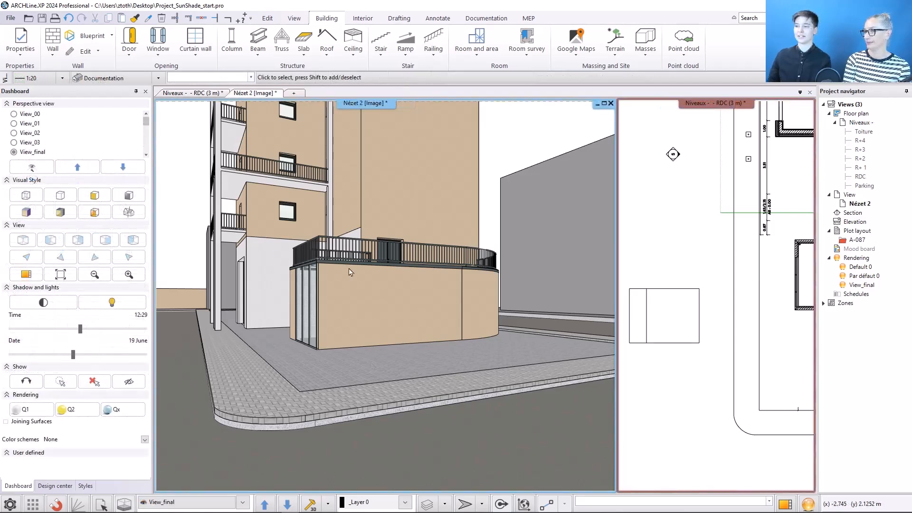
left_click(198, 55)
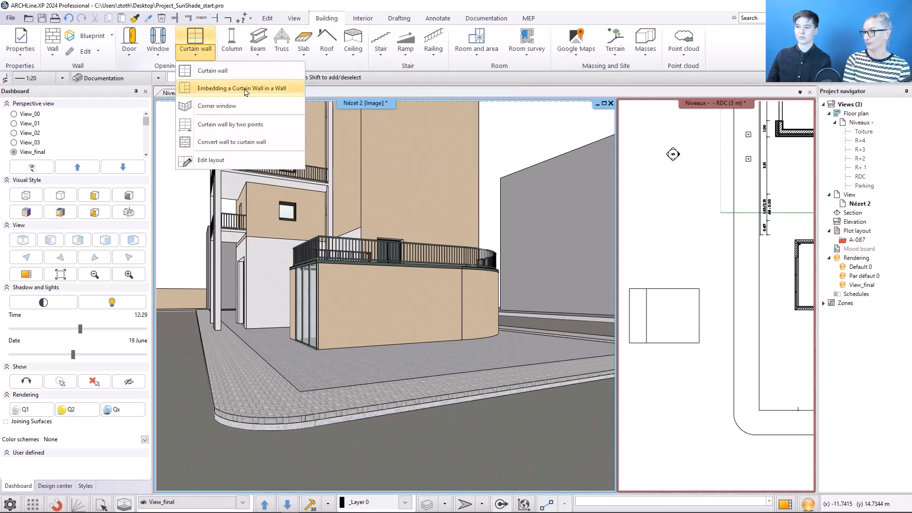
left_click(266, 89)
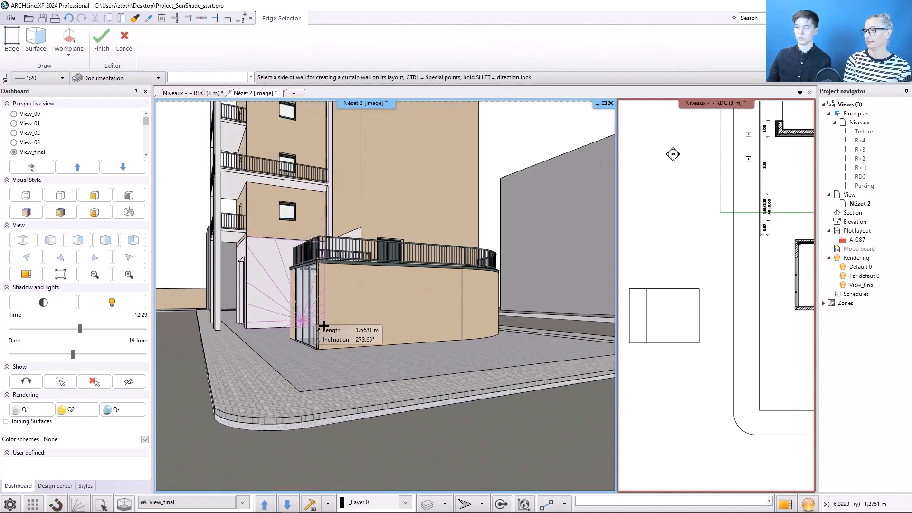
left_click(355, 307)
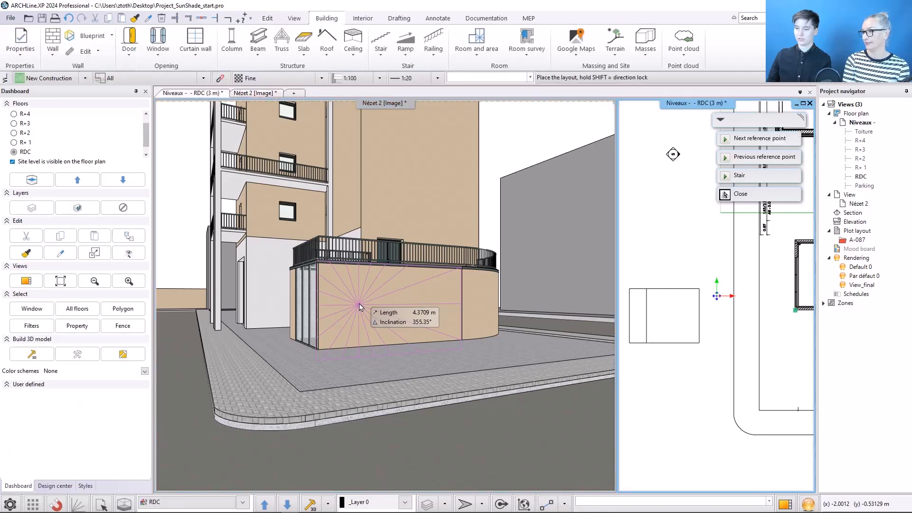
scroll(666, 404, "down", 2)
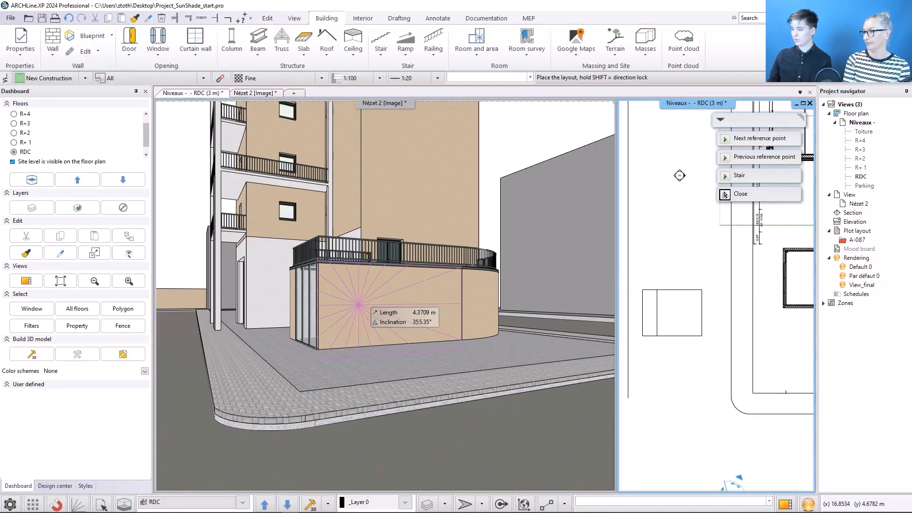
left_click(660, 430)
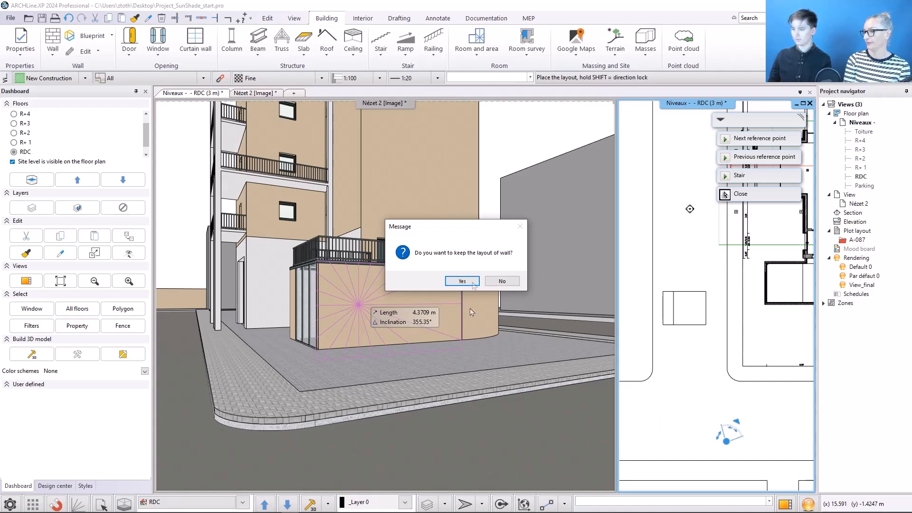
left_click(472, 282)
Step: Outline the front curtain wall as a rectangle covering the whole wall layout, about 6.79 m by 3.7 m, and accept its existing properties
left_click(81, 39)
scroll(690, 423, "up", 2)
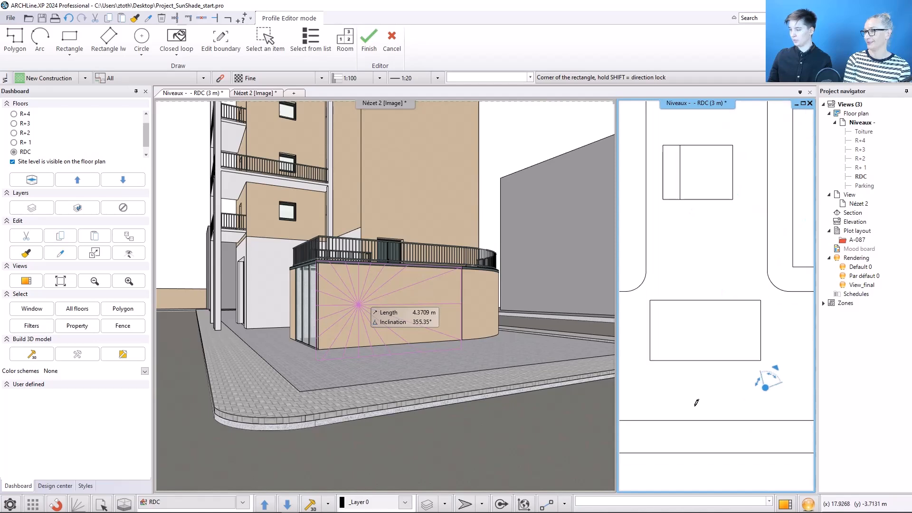
left_click(650, 301)
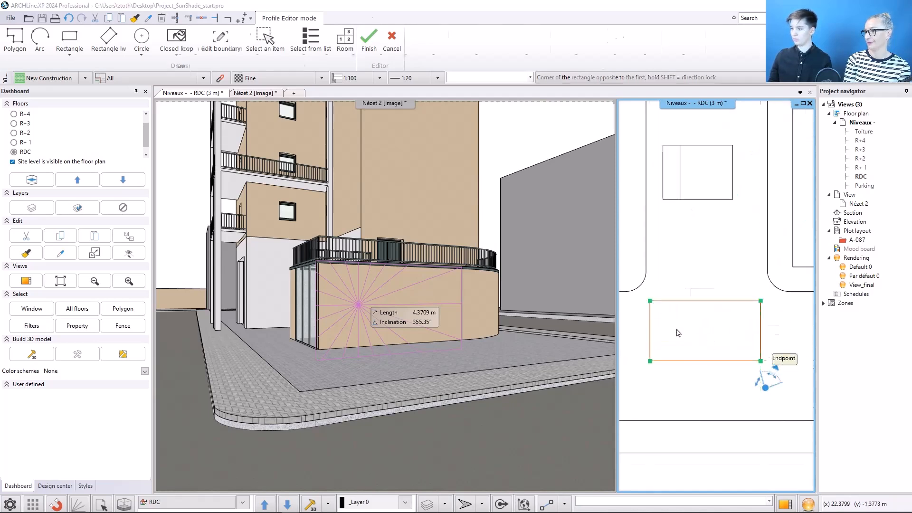
left_click(695, 340)
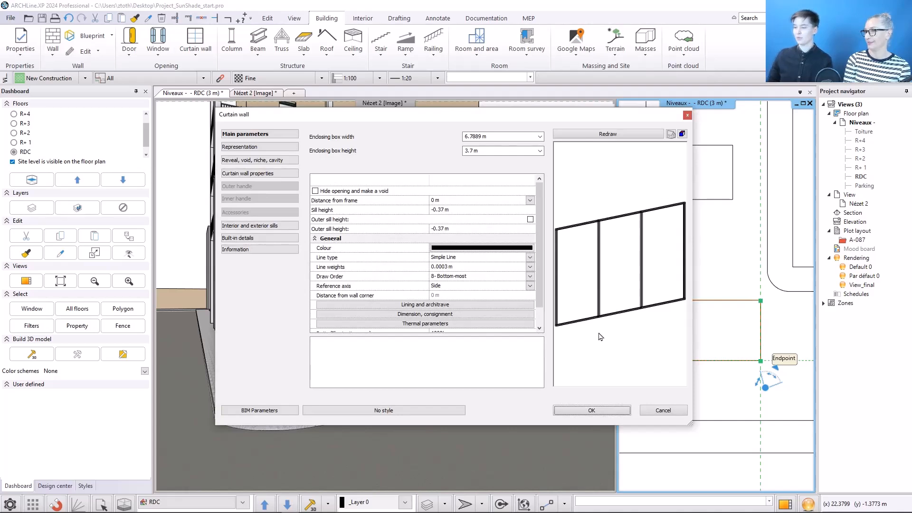
left_click(592, 410)
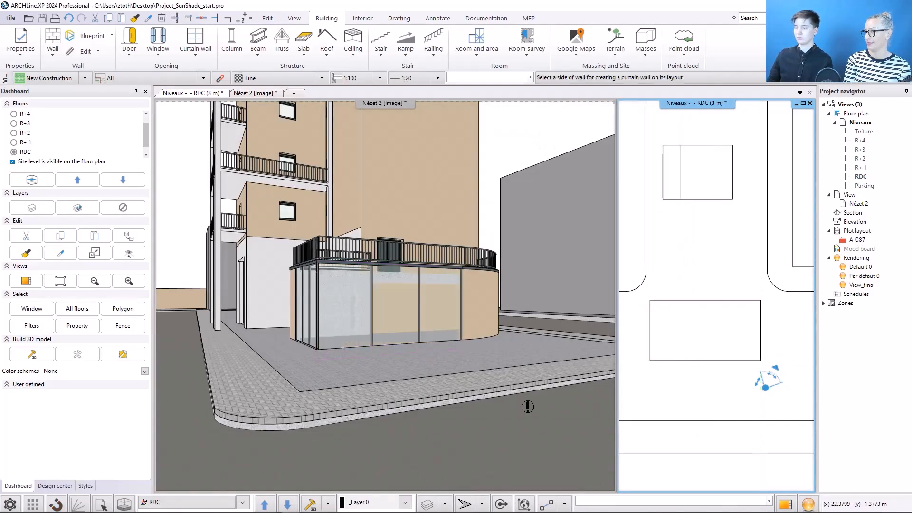
key("Escape")
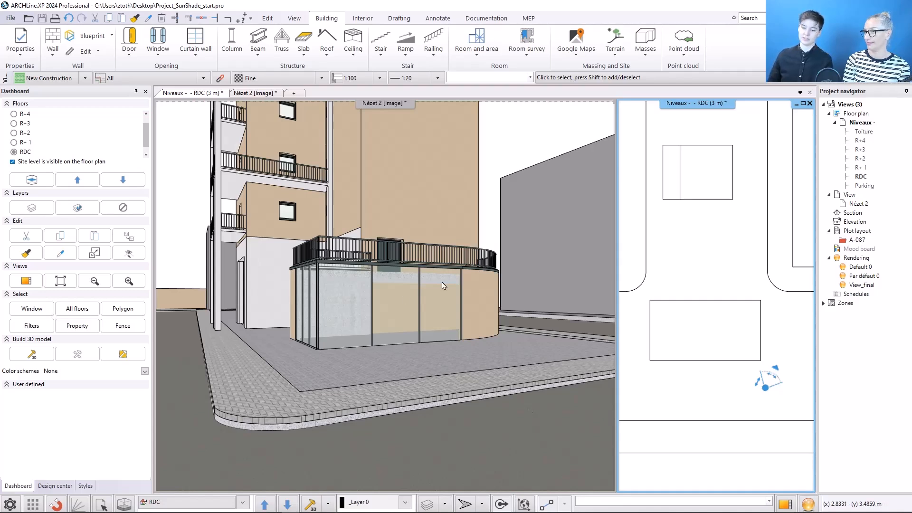
Step: Search the door models in the Design center for 1800X2400
left_click(55, 485)
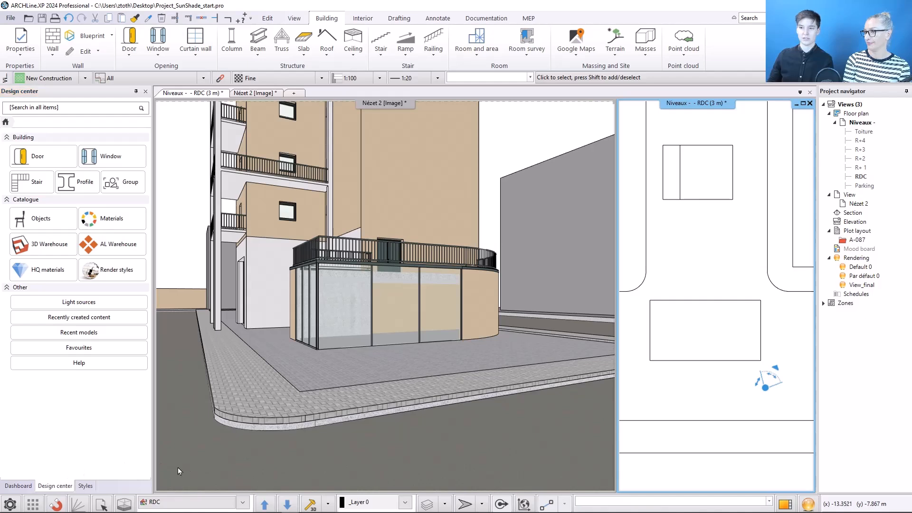
left_click(50, 162)
left_click(56, 109)
type("1800X240")
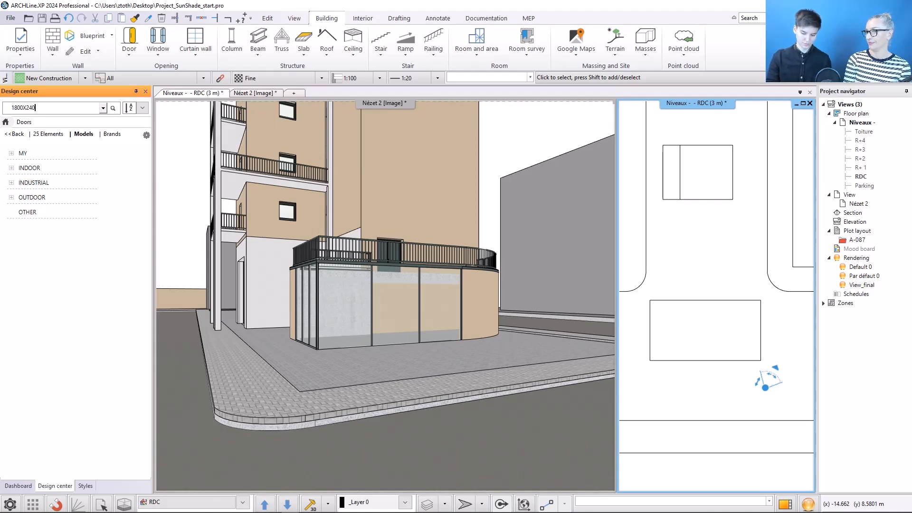
type("0")
key("Return")
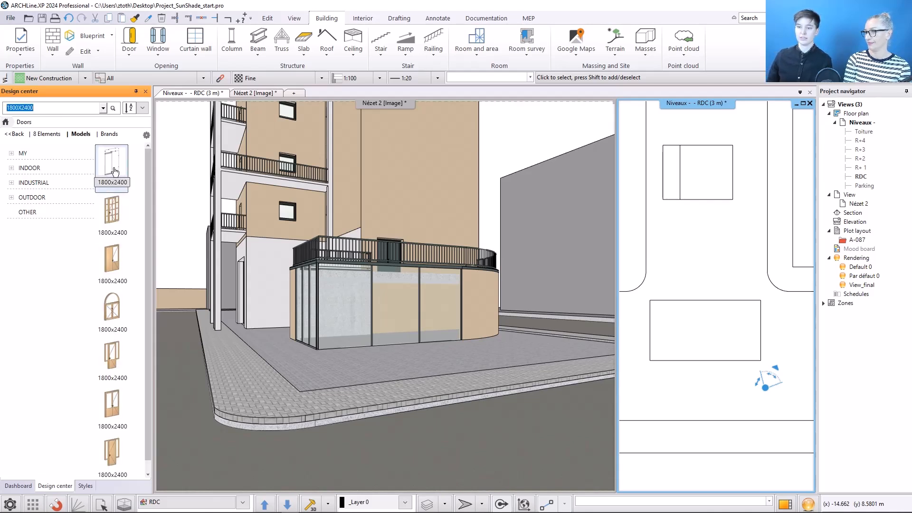
Step: Place the first 1800x2400 door model in the front glazed wall from the wall endpoint, about 2.49 m from the wall corner
left_click_drag(114, 167, 382, 309)
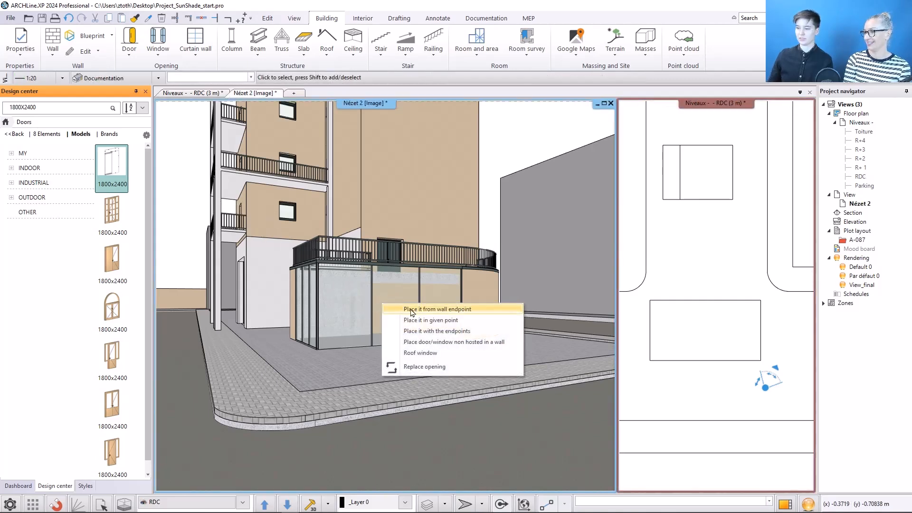
left_click(451, 312)
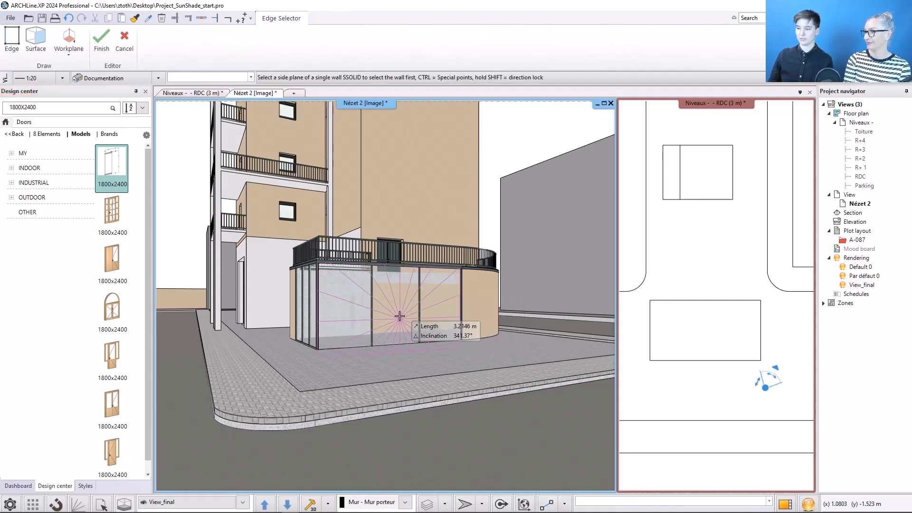
left_click(400, 317)
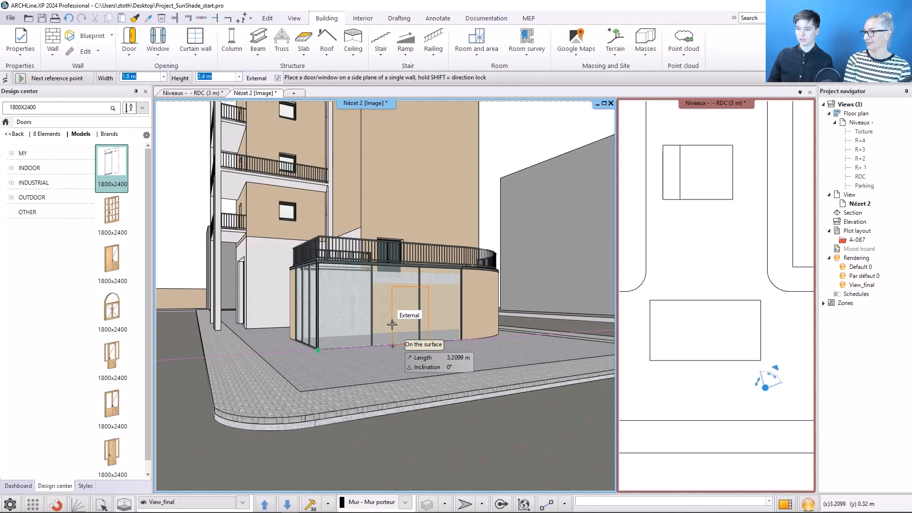
scroll(394, 322, "up", 4)
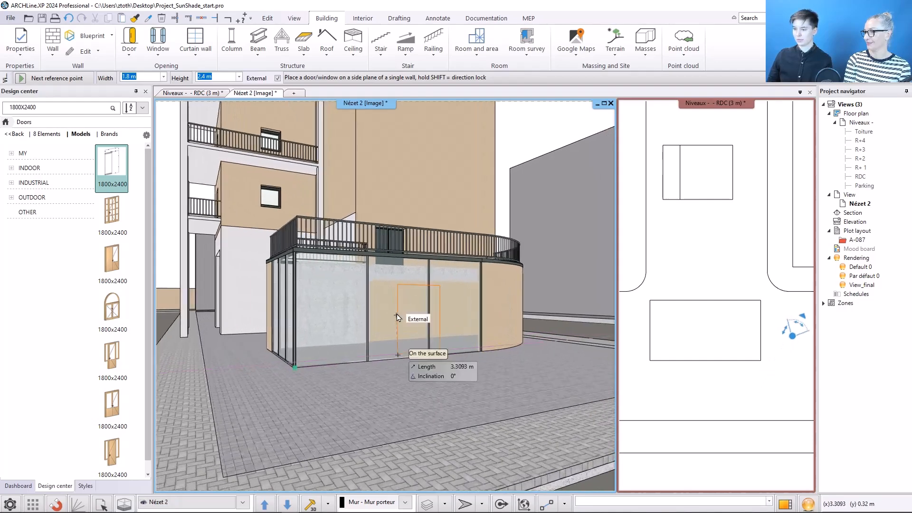
scroll(398, 317, "up", 4)
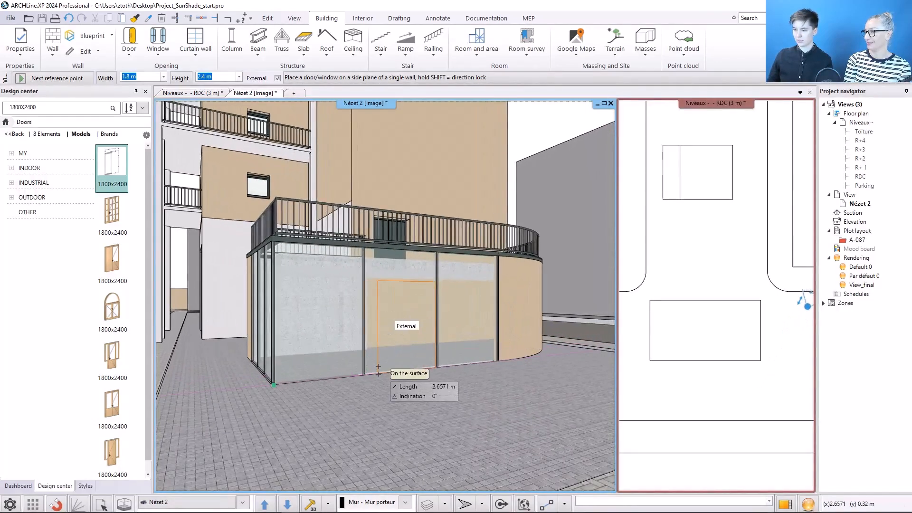
left_click(378, 374)
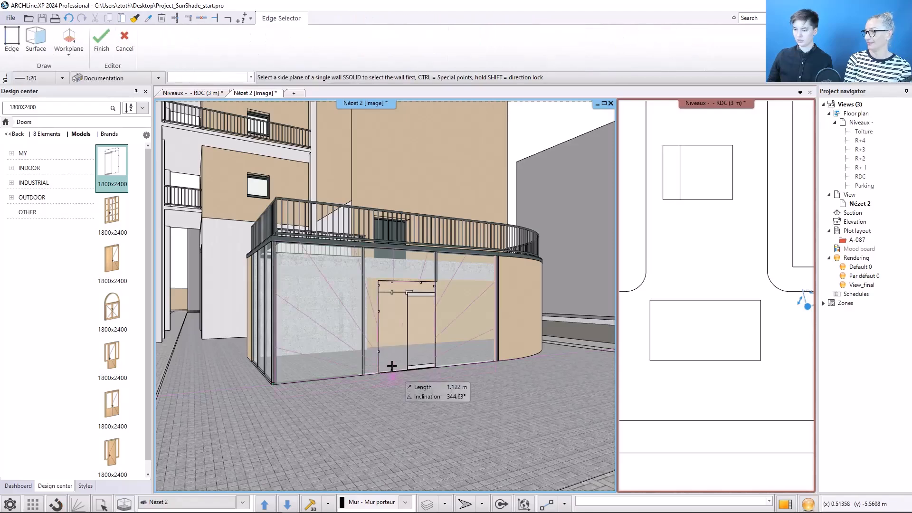
left_click(390, 366)
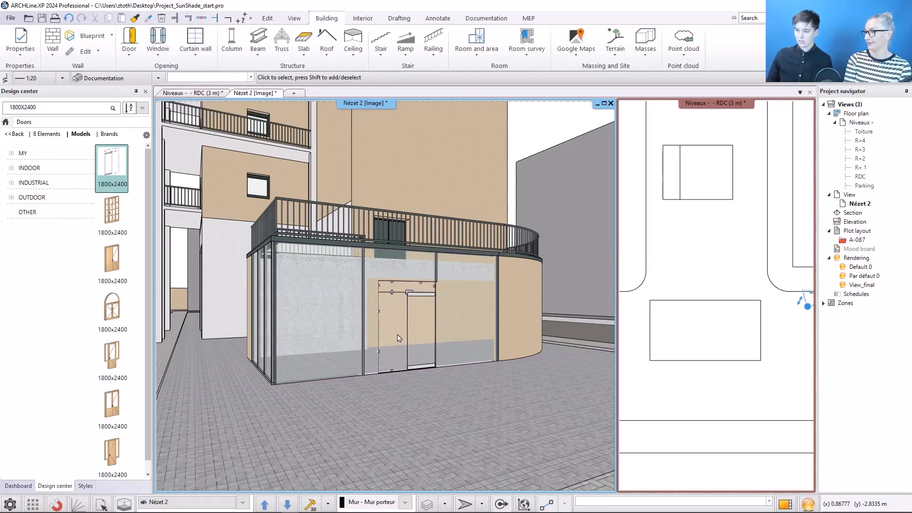
Step: Set the new door's distance from the wall corner to 2.4 m
left_click(399, 337)
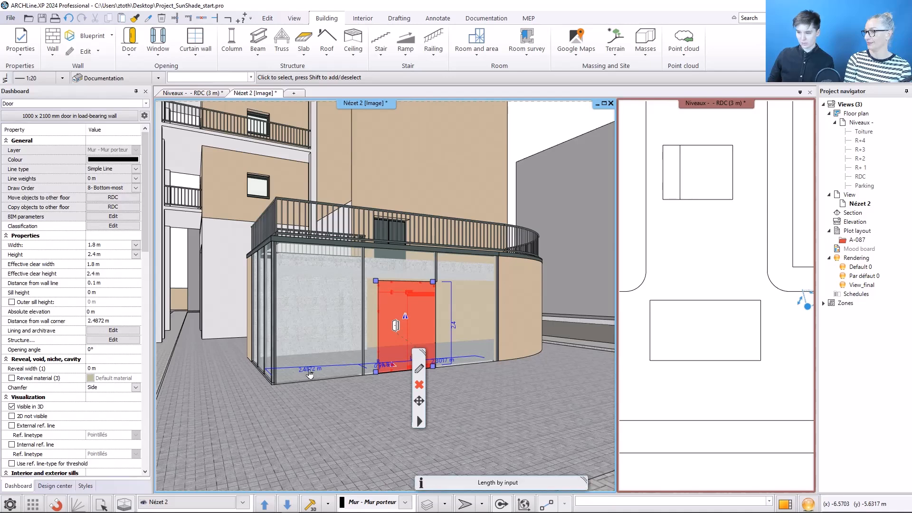
left_click(312, 373)
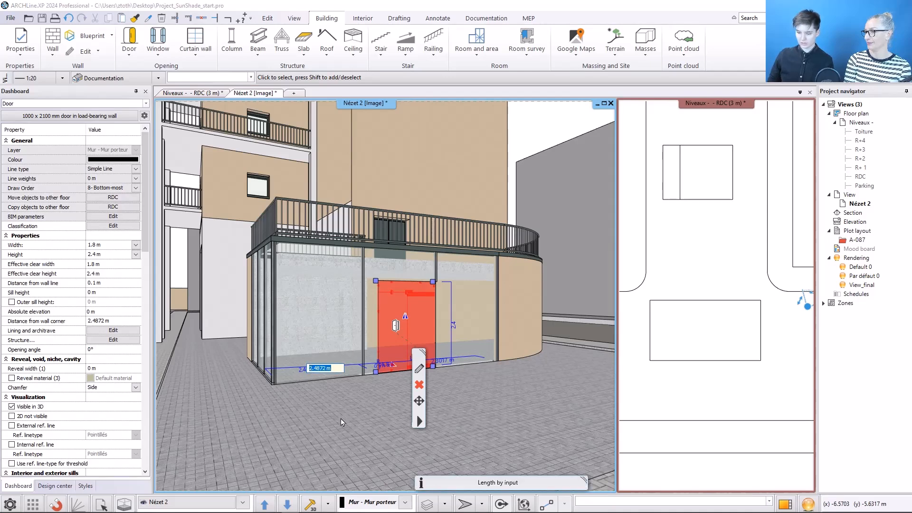
type("2,4")
key("Return")
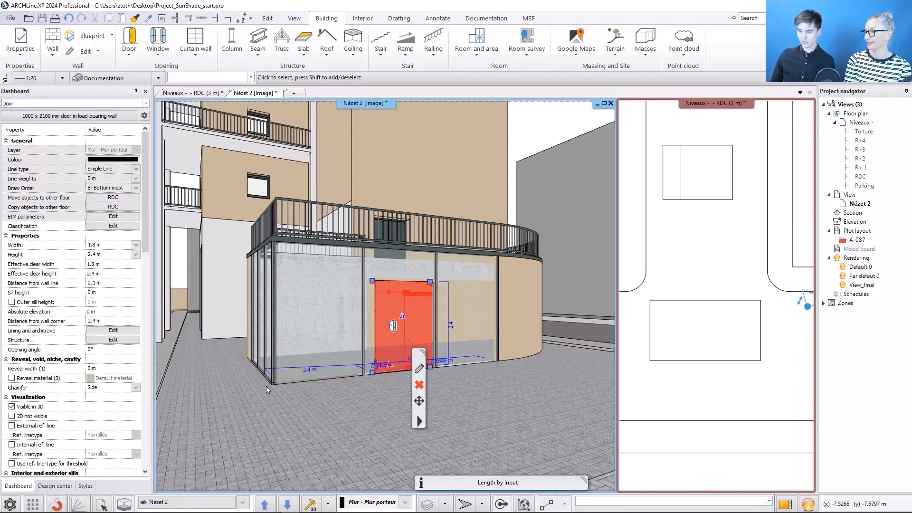
left_click(383, 445)
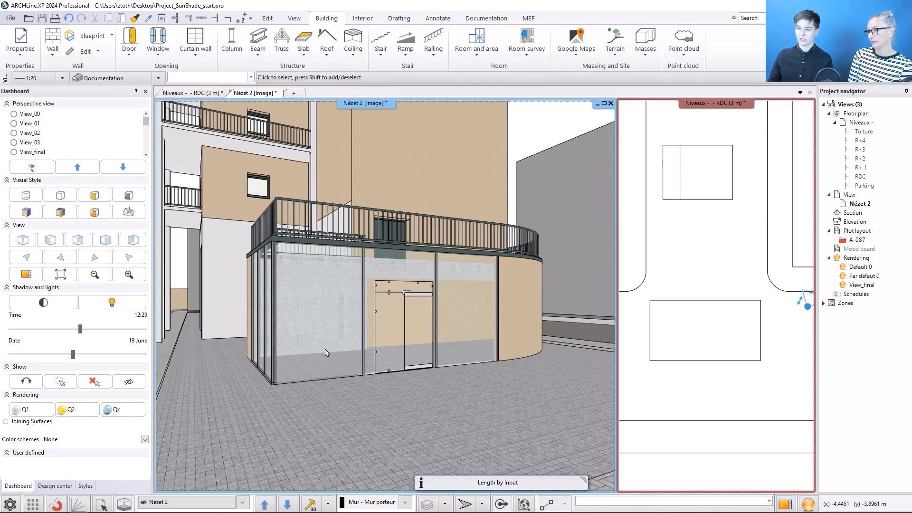
Step: Edit the front curtain wall's properties to use Fixed Distance panels and list their horizontal spacing one by one
left_click(326, 318)
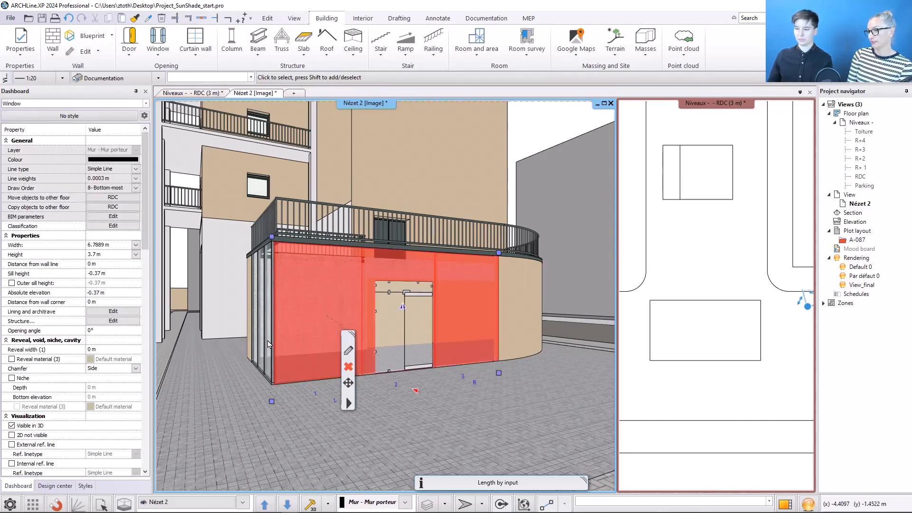
left_click(349, 354)
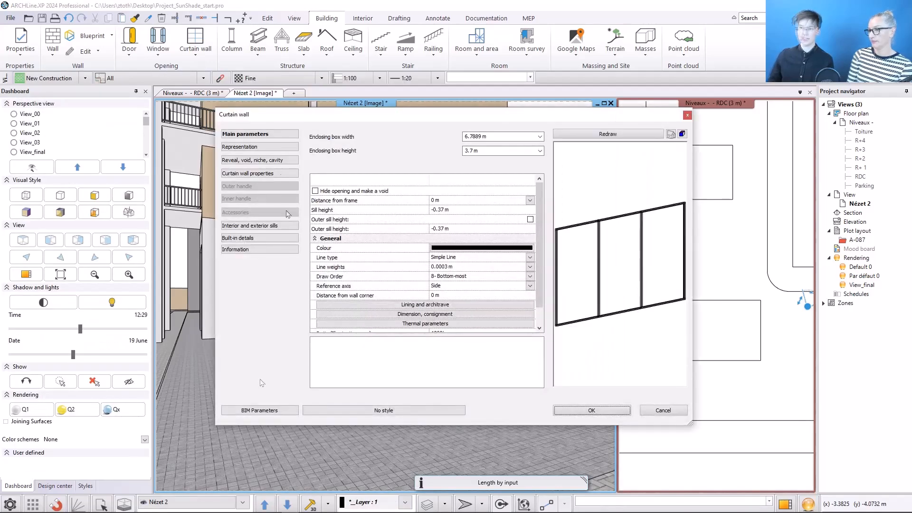
left_click(267, 174)
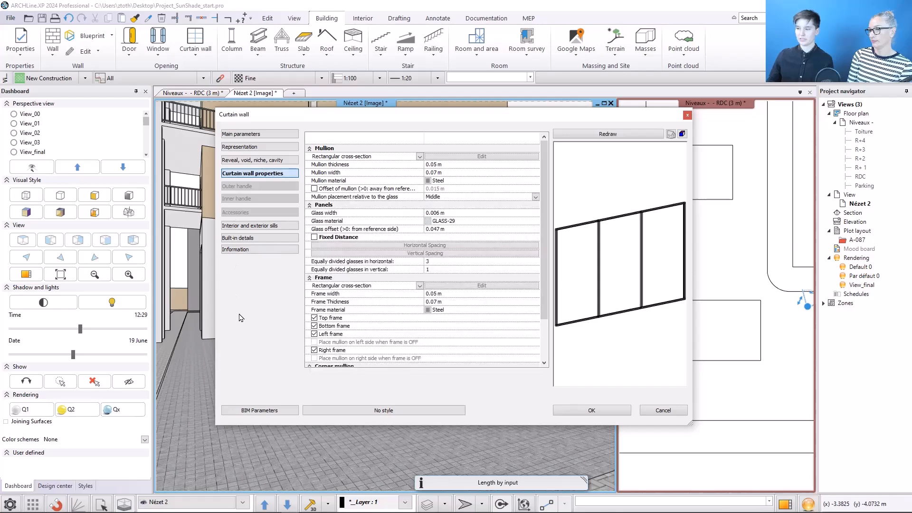
left_click(334, 239)
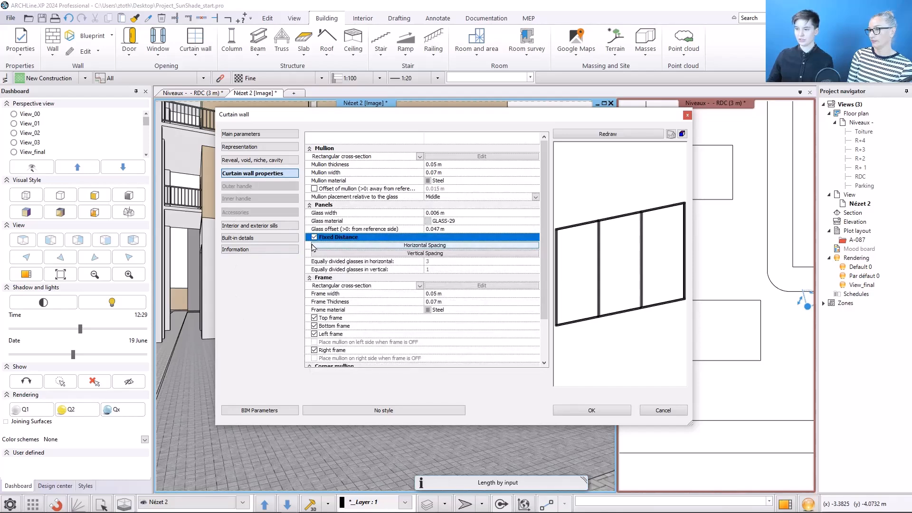
left_click(421, 245)
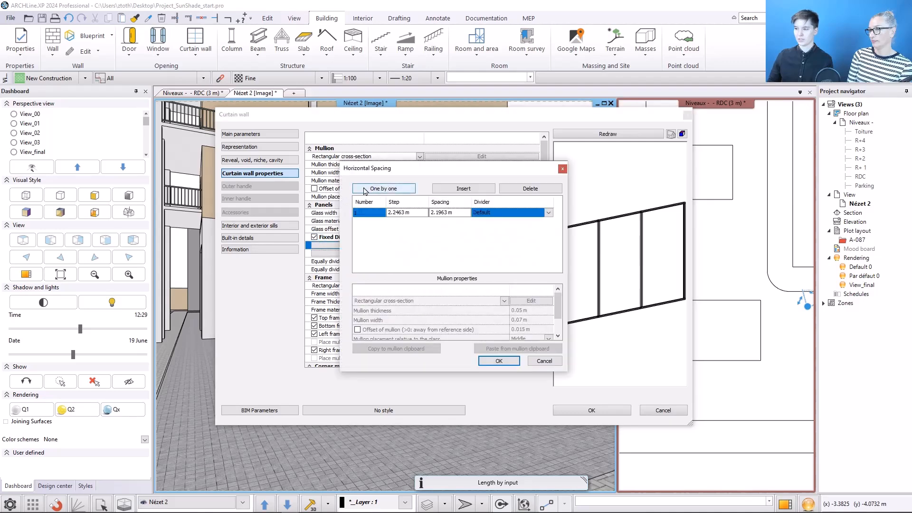
left_click(391, 191)
Step: Set the three horizontal spacing steps to 2.5 m, 1.9 m and 2.4 m and apply them to the front curtain wall
left_click(398, 213)
type("2,5")
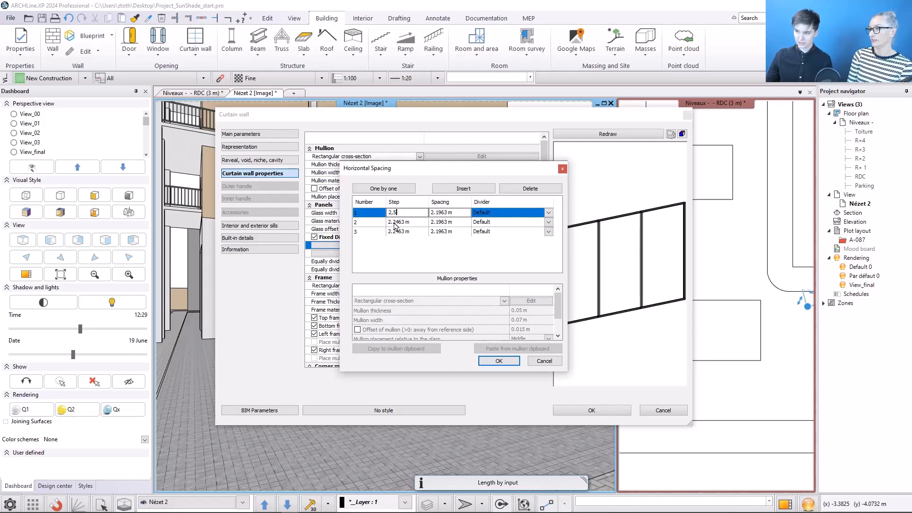
left_click(394, 223)
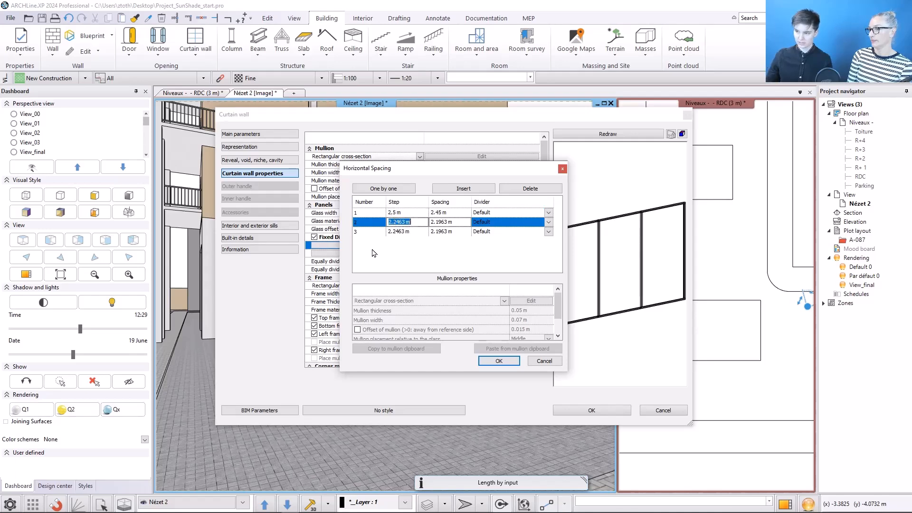
type("1,")
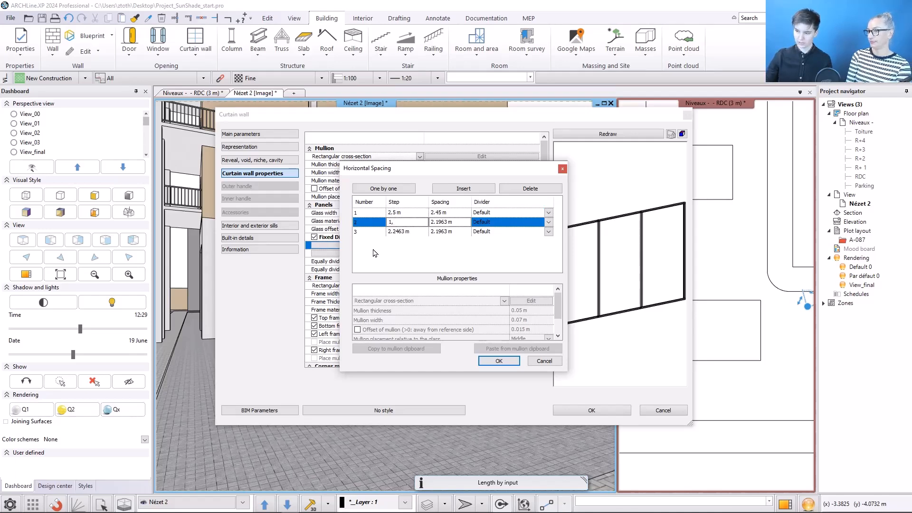
left_click(401, 233)
type("2,4")
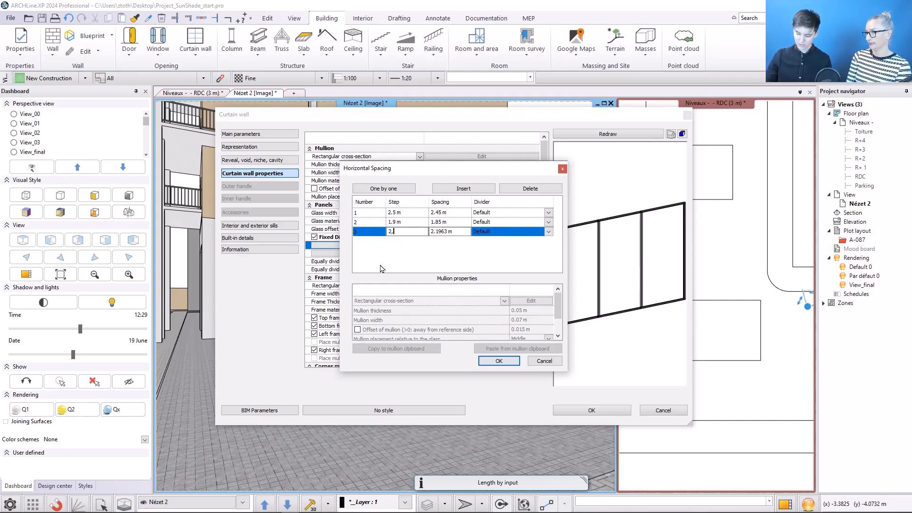
left_click(503, 363)
left_click(592, 412)
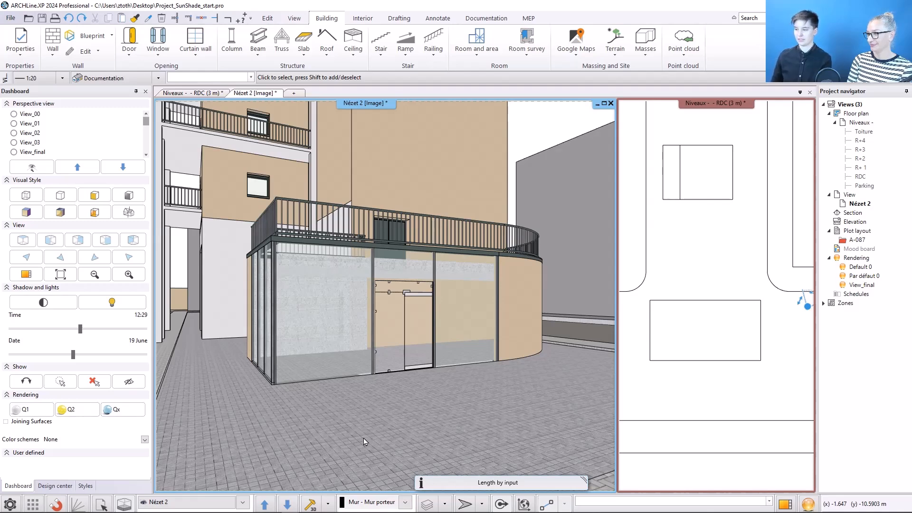
Step: Make the RDC floor plan the main view in place of the 3D view, focused on the coffee bar extension
scroll(405, 376, "down", 4)
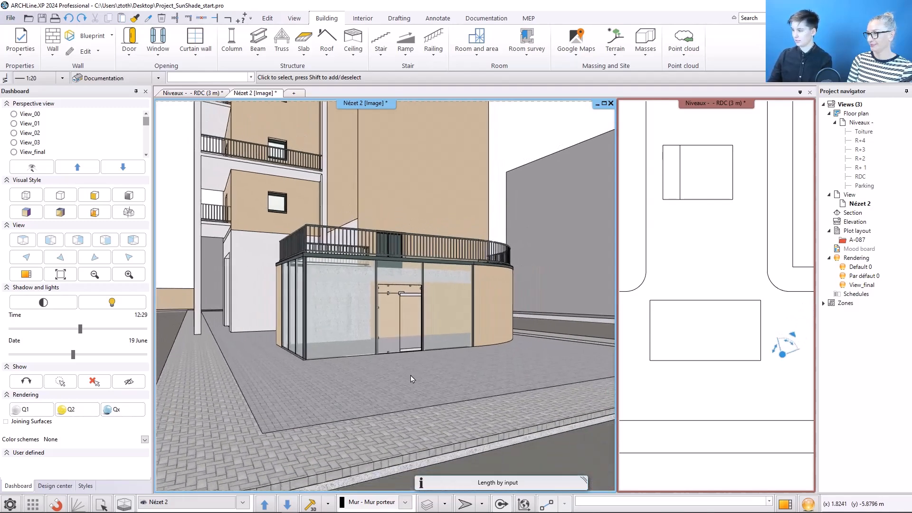
scroll(411, 379, "down", 3)
left_click(739, 319)
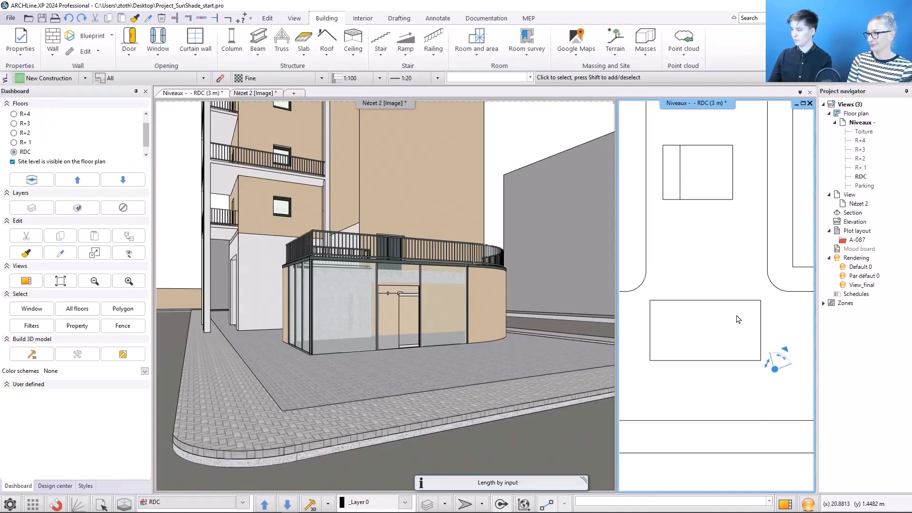
left_click(782, 505)
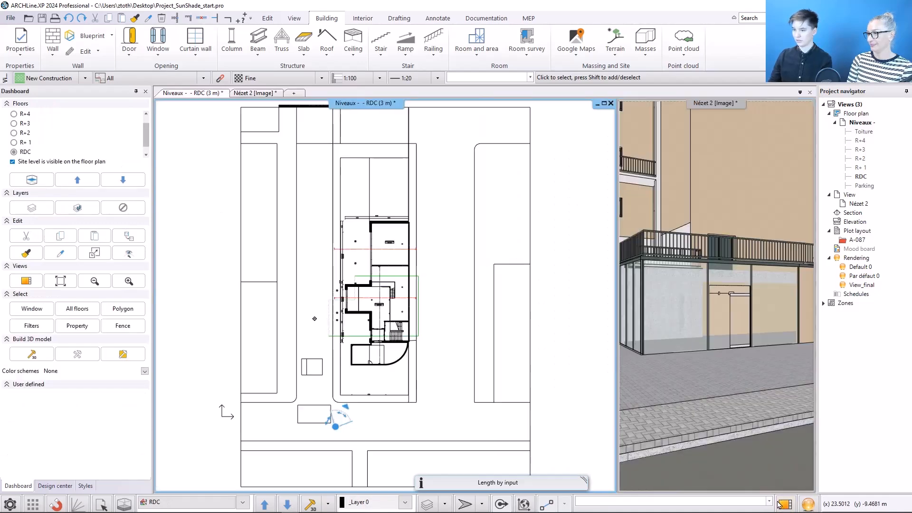
scroll(361, 395, "up", 4)
scroll(409, 285, "up", 2)
Step: Search the Design center for BAR TABLE
left_click(54, 486)
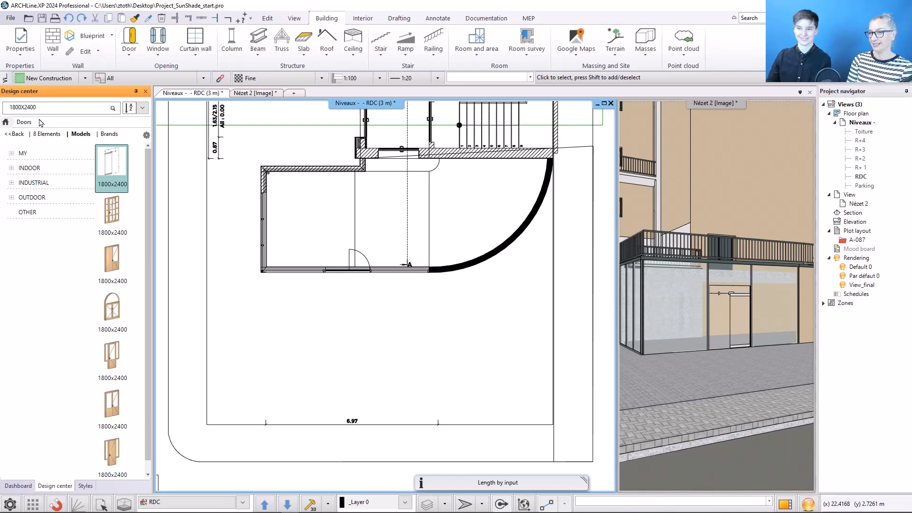
left_click(15, 134)
type("BAR TABLE")
key("Return")
Step: Place four bar table sets in a two-by-two grid outside the front curtain wall and two side by side inside the coffee bar
left_click_drag(74, 215, 271, 292)
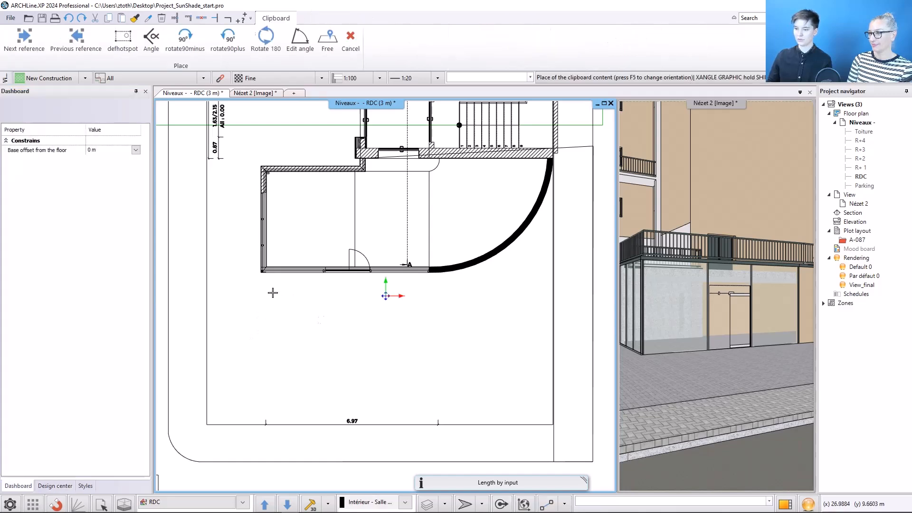
left_click(268, 285)
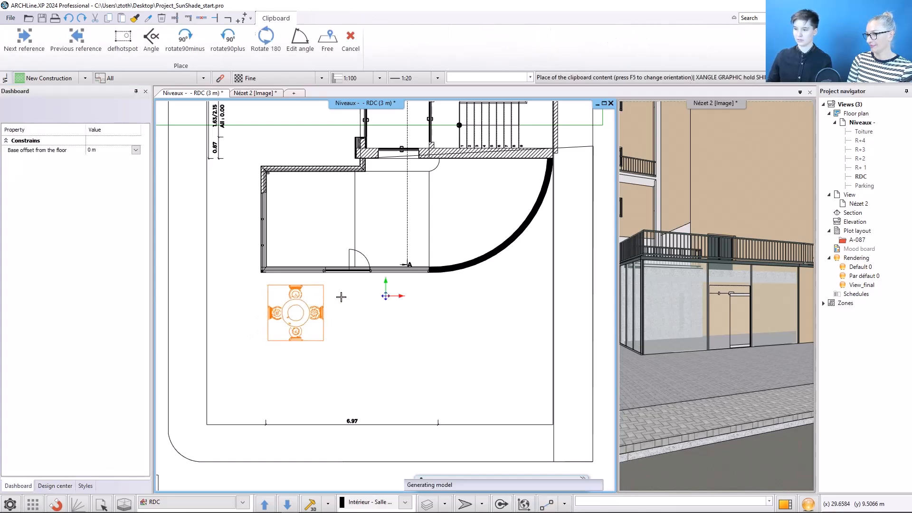
left_click(363, 285)
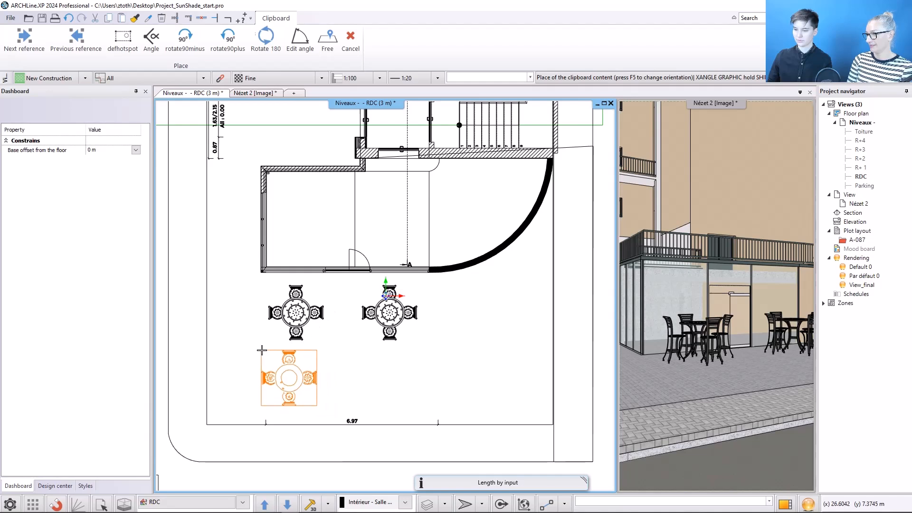
left_click(266, 353)
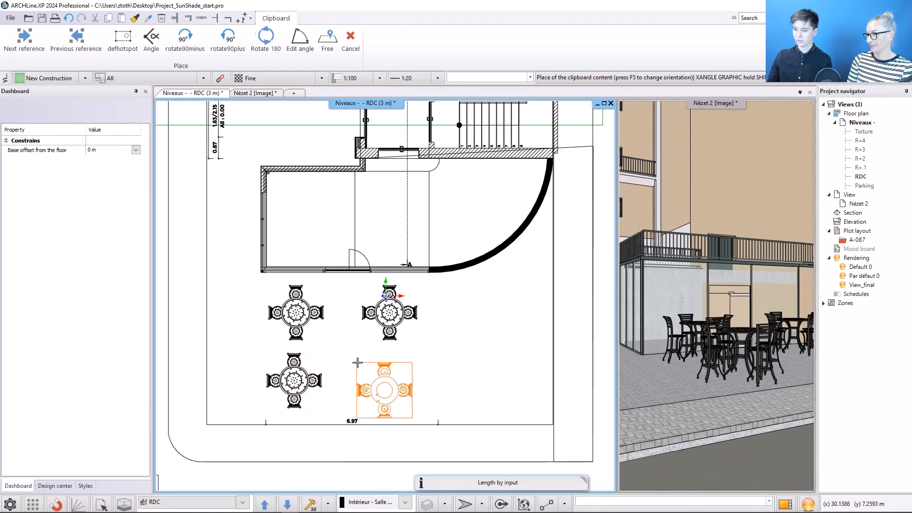
left_click(366, 350)
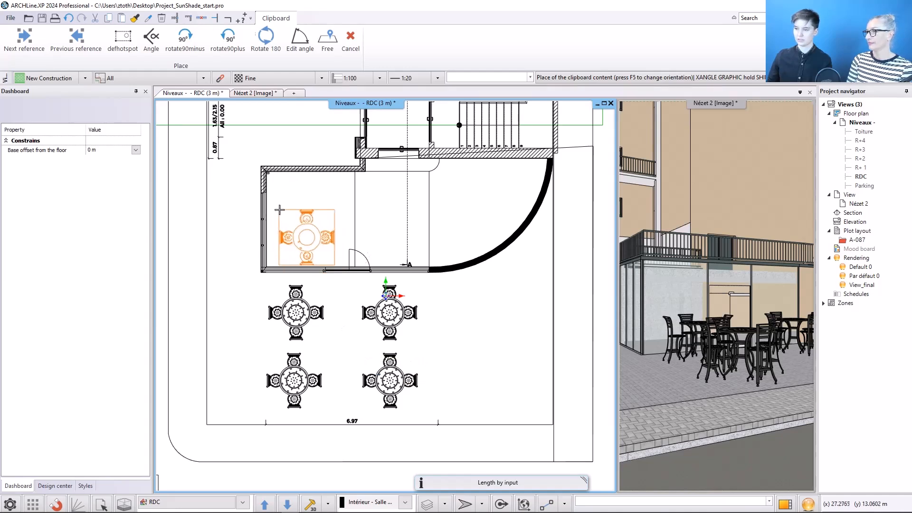
left_click(279, 206)
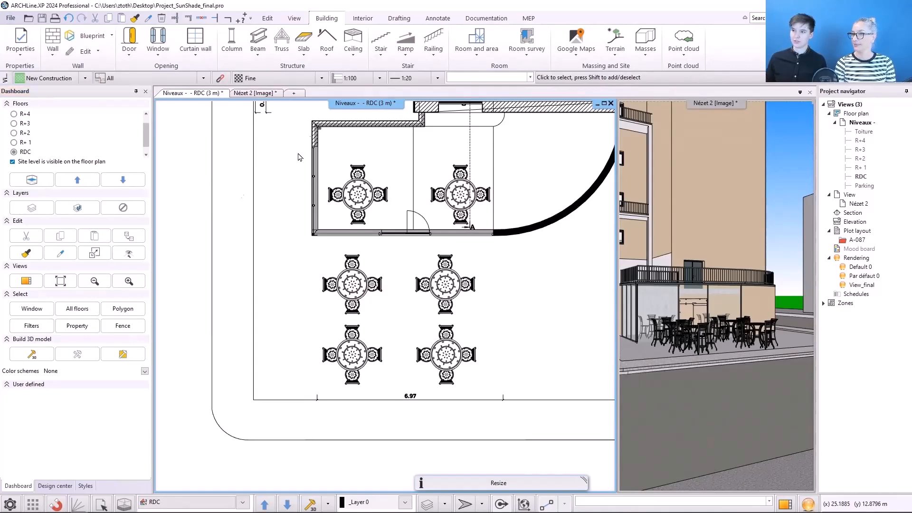
Step: Draw a rectangle around the outdoor tables, from the front wall's outer corner to the far end of the 6.97 m dimension line
left_click(401, 19)
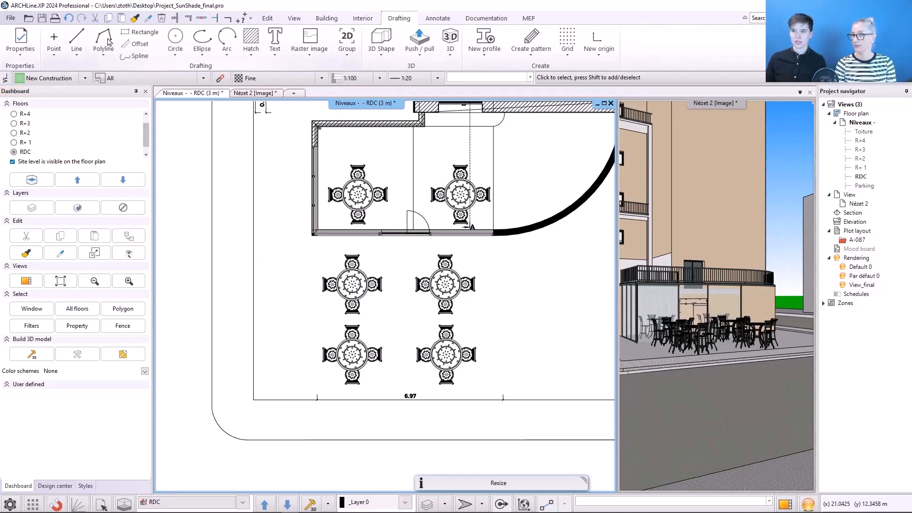
left_click(141, 36)
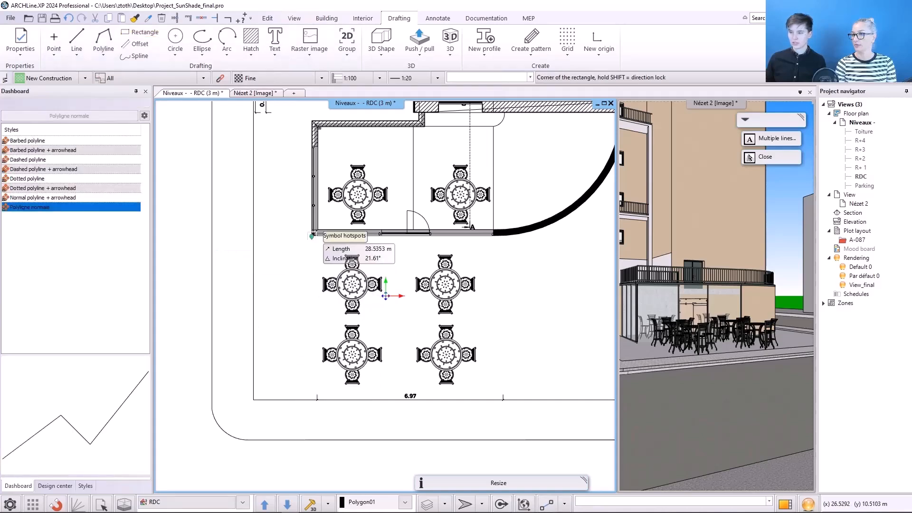
left_click(311, 236)
left_click(504, 400)
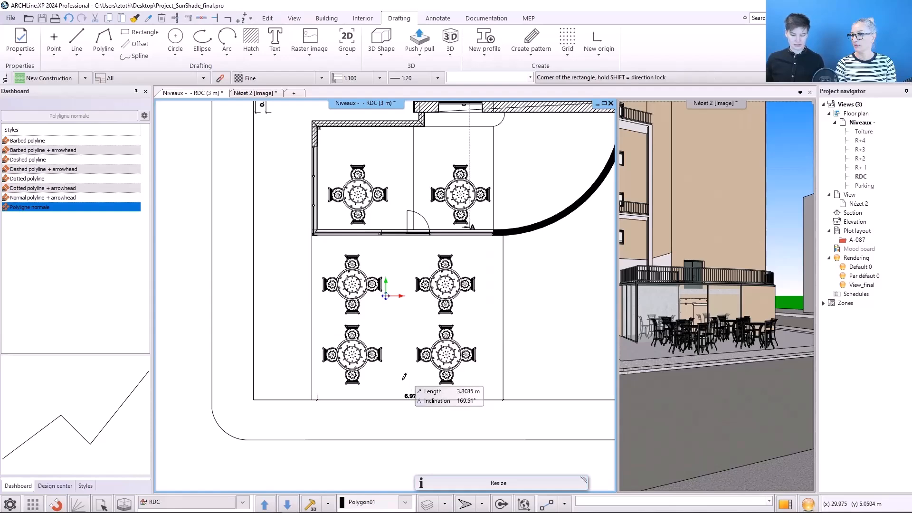
key("Escape")
scroll(425, 373, "up", 3)
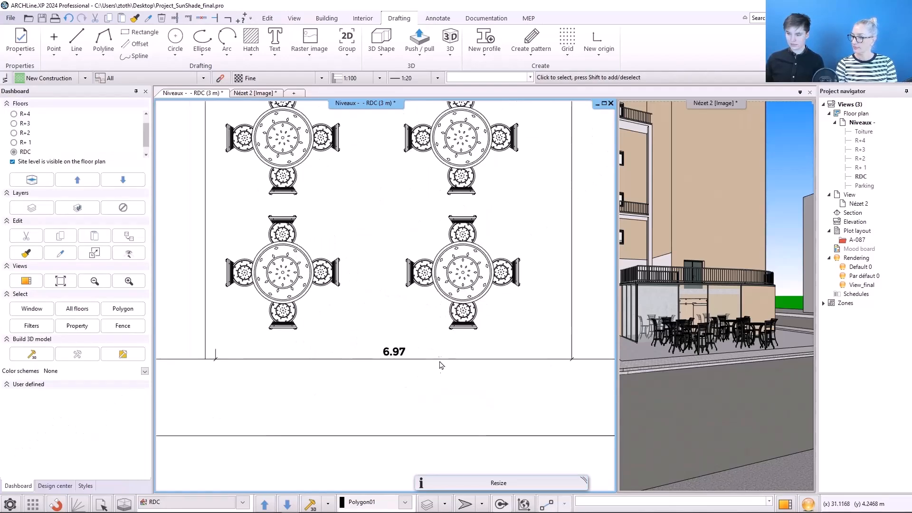
Step: Resize the terrace rectangle around the outdoor tables to 6.5 m along the front wall by 5.5 m deep
left_click(573, 337)
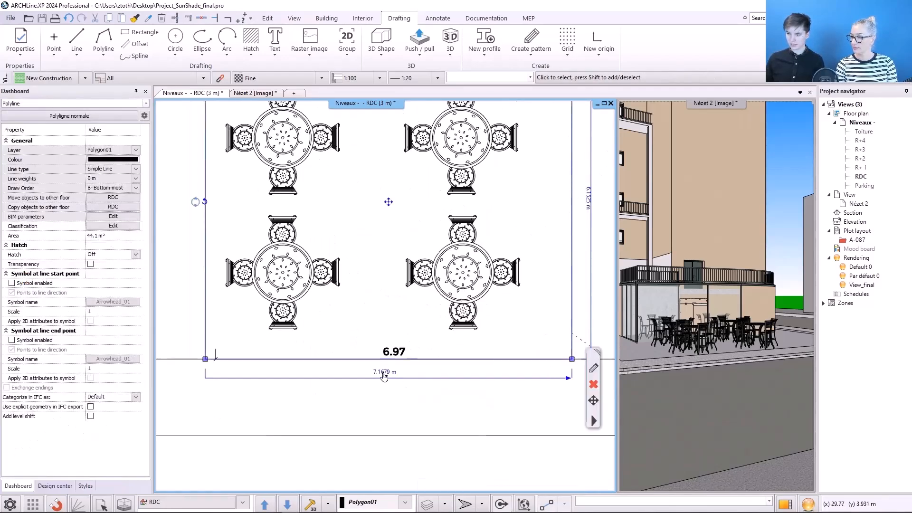
left_click(385, 375)
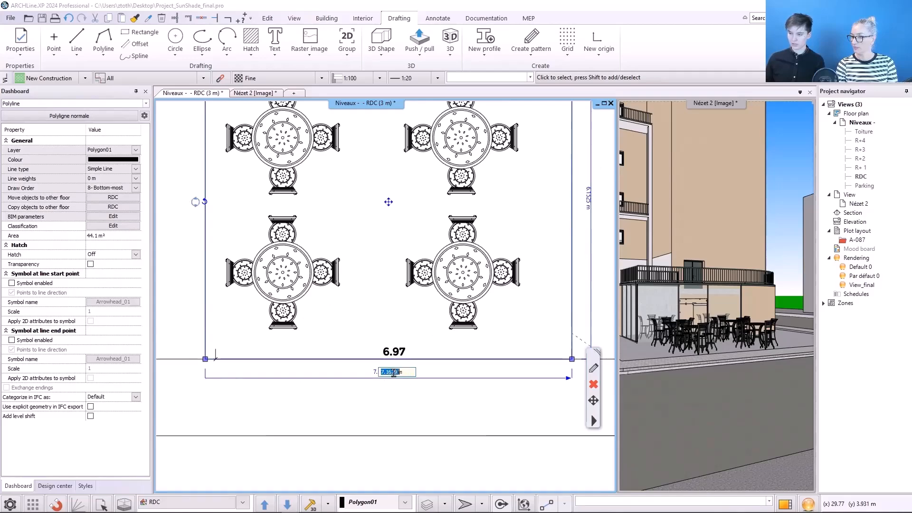
type("6.5")
key("Return")
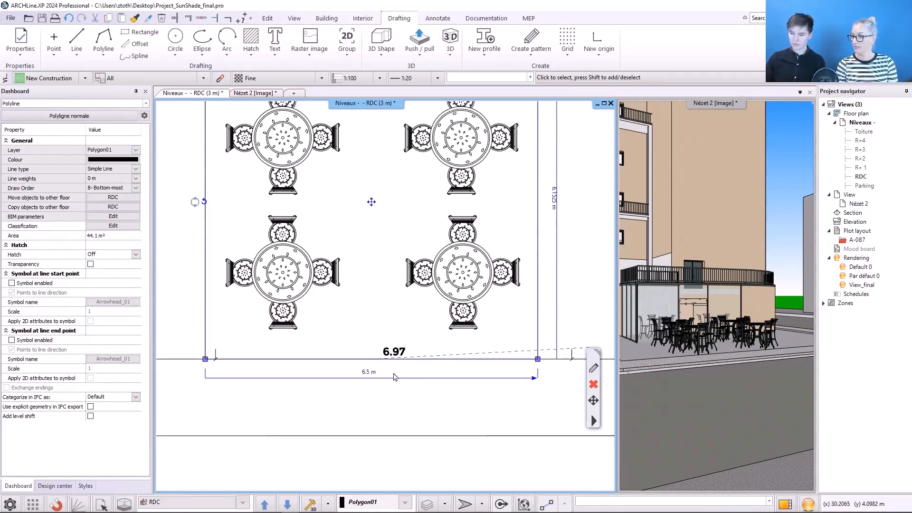
left_click(554, 201)
type("5.5")
key("Return")
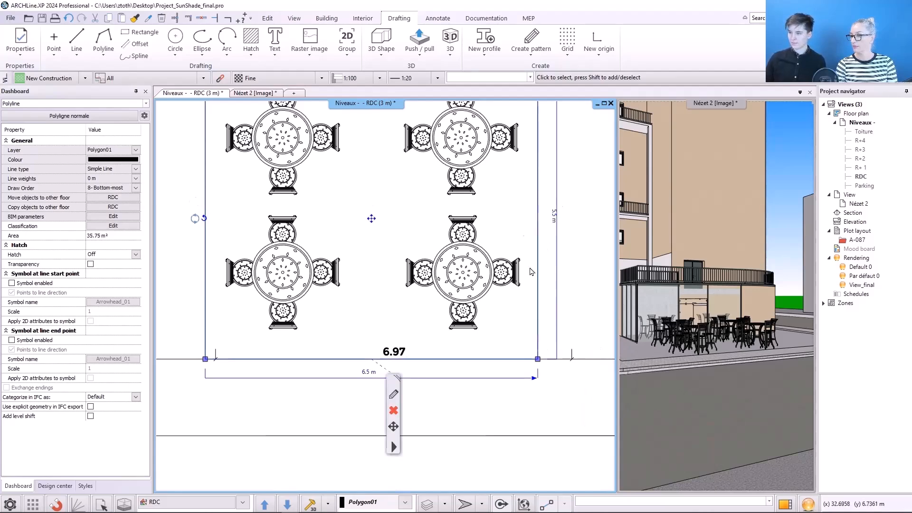
Step: Move the terrace rectangle slightly towards the coffee bar's front wall, keeping the four outdoor tables inside it
scroll(476, 218, "down", 4)
middle_click_drag(477, 218, 511, 275)
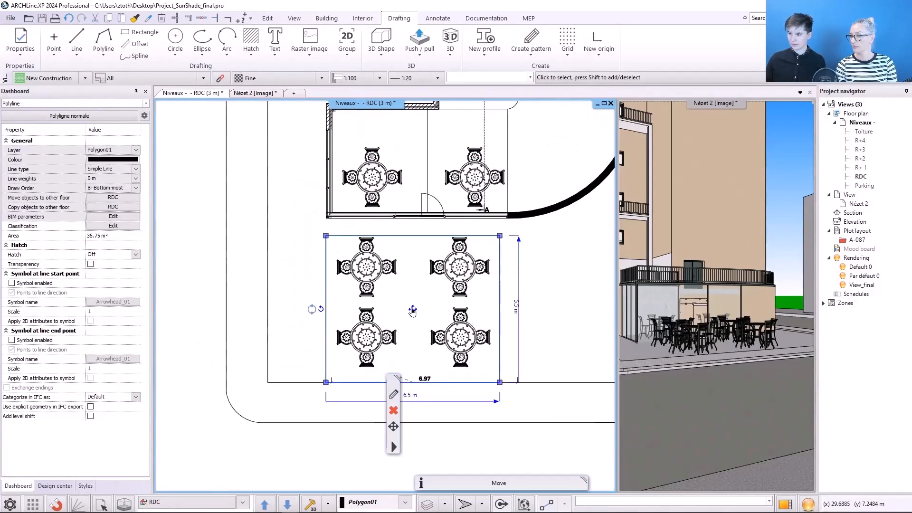
left_click(412, 312)
left_click(419, 316)
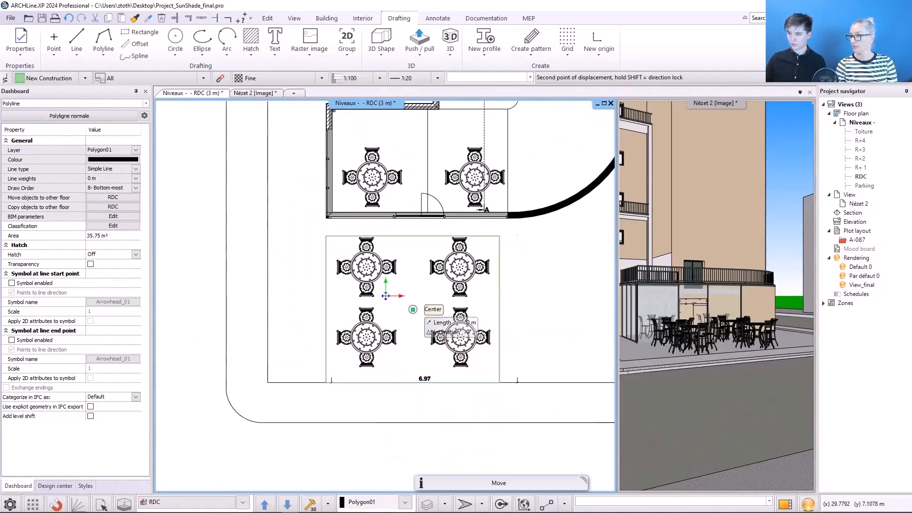
scroll(433, 307, "up", 2)
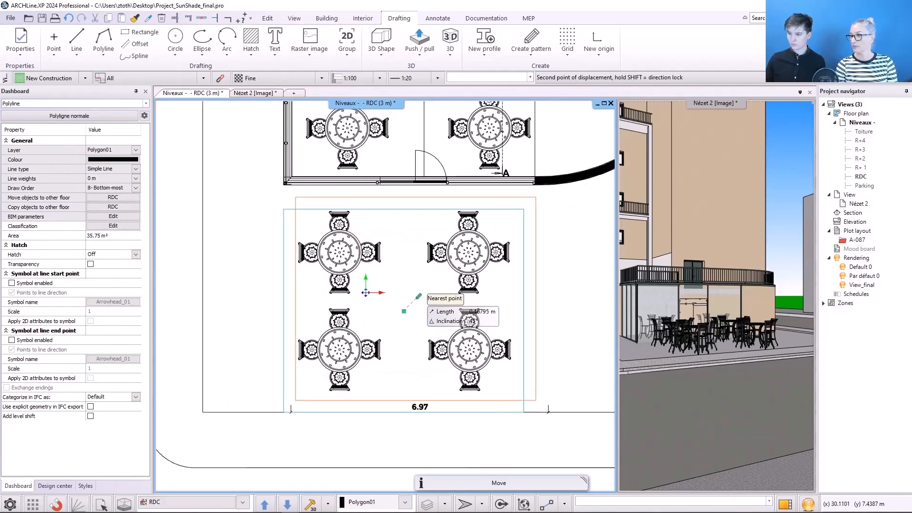
left_click(404, 303)
key("Escape")
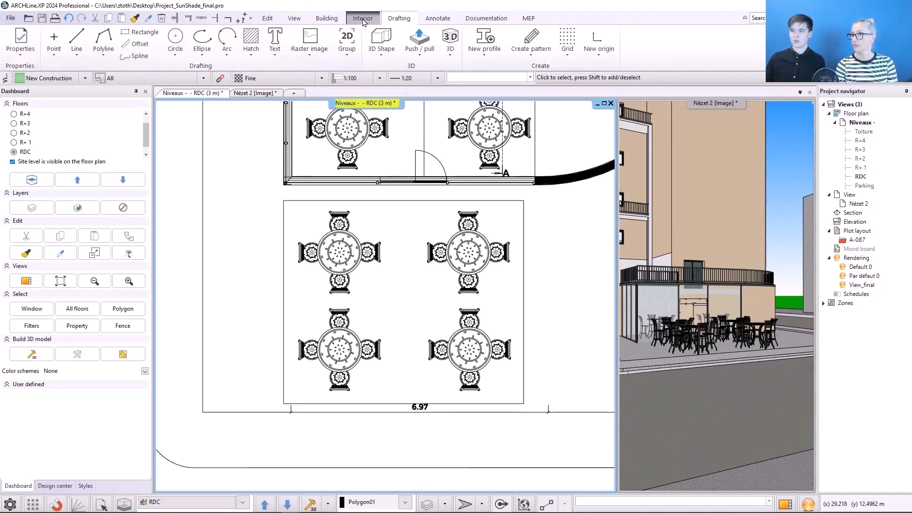
Step: Set the column properties to the Circular column 10 style with a height of 3.3 m
left_click(327, 18)
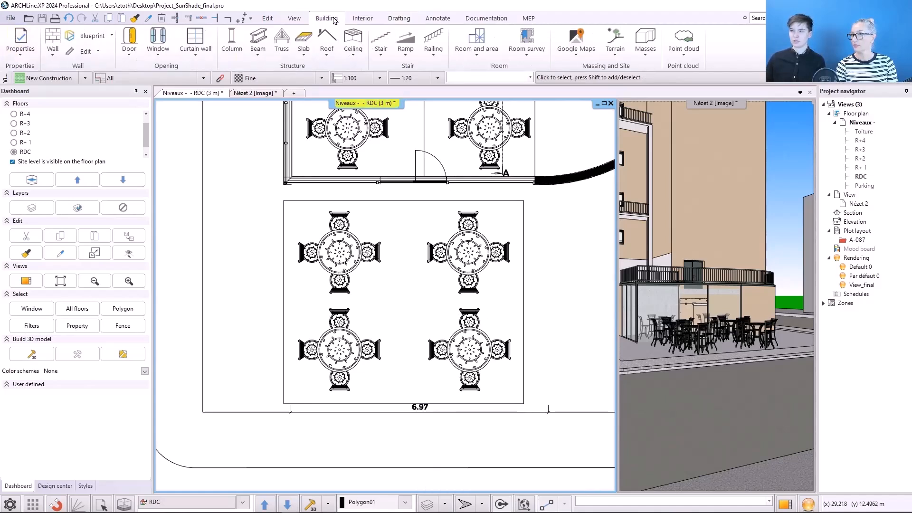
left_click(26, 55)
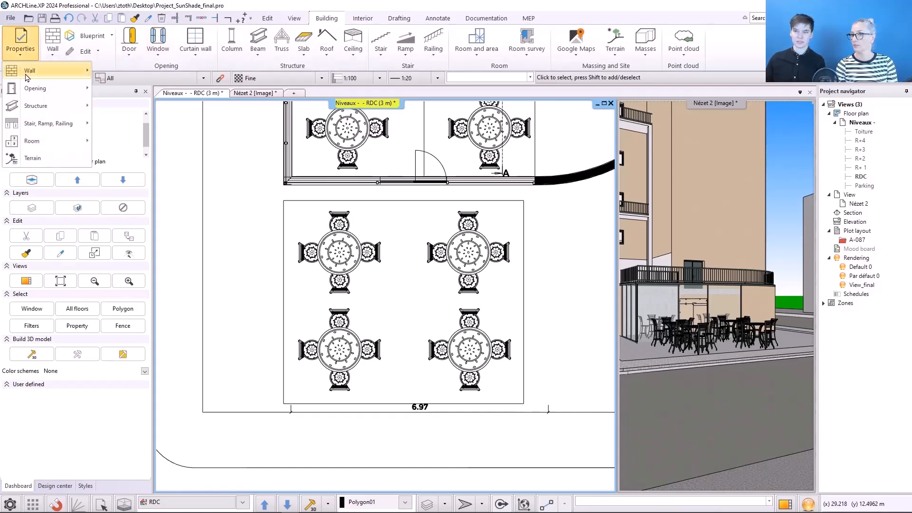
mouse_move(53, 107)
left_click(124, 107)
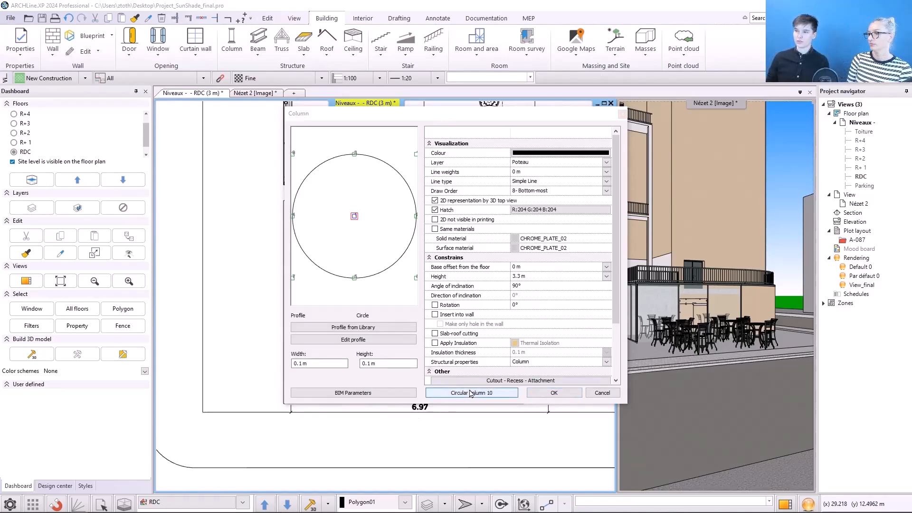
left_click(494, 397)
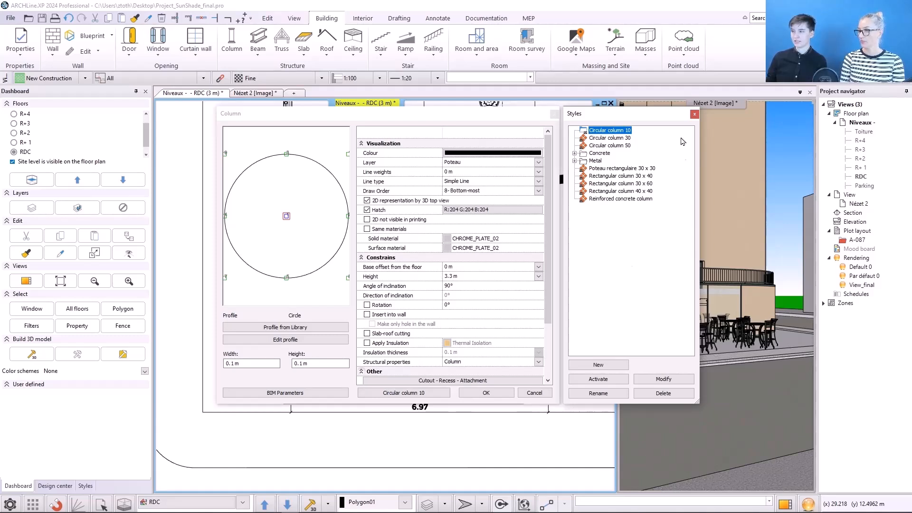
left_click(612, 383)
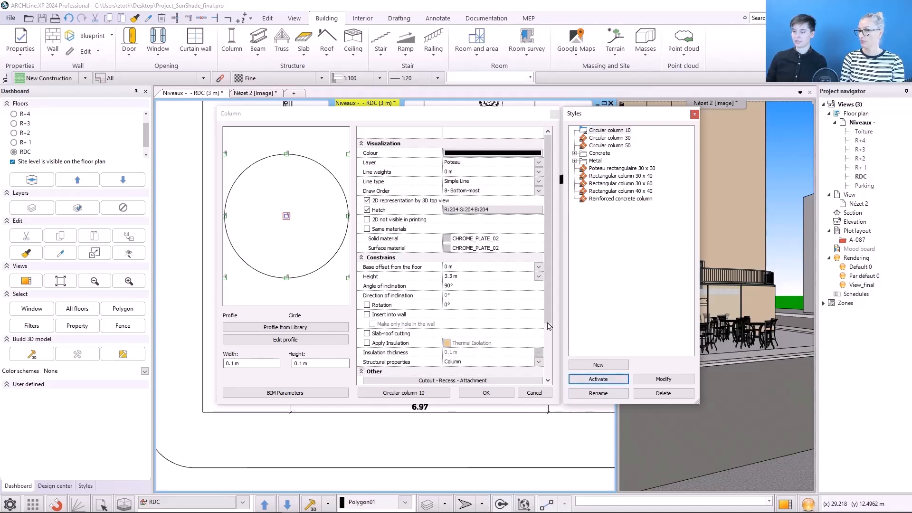
left_click(695, 115)
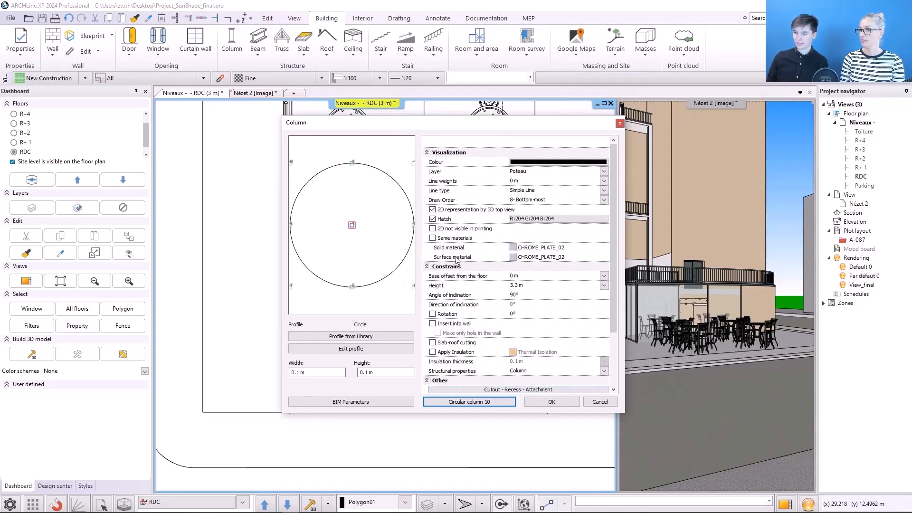
left_click(488, 286)
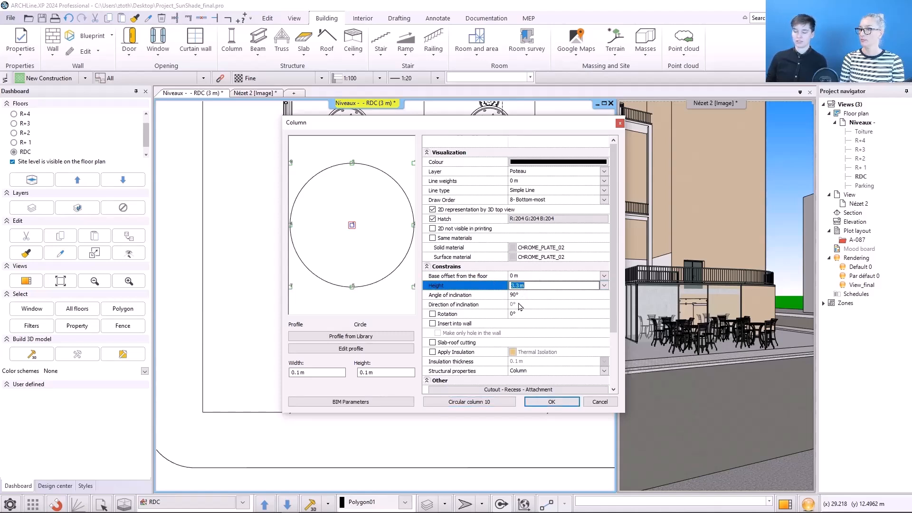
left_click(552, 402)
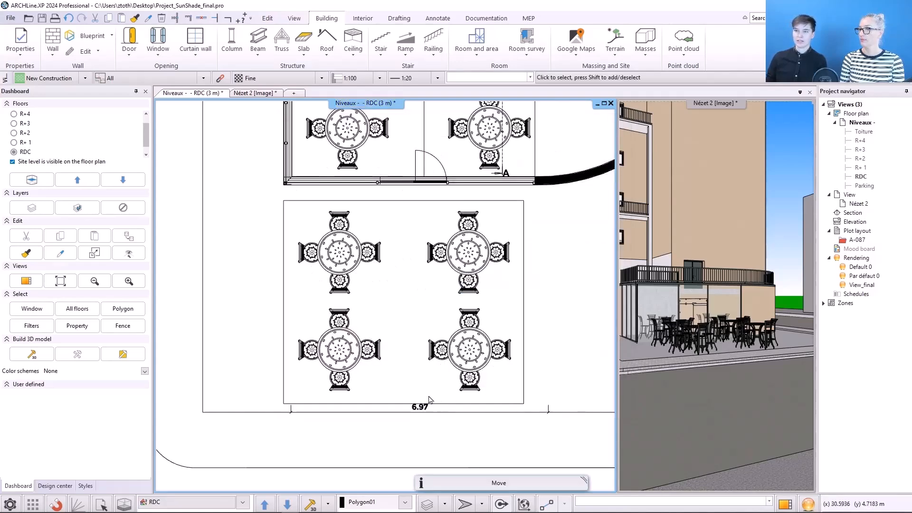
Step: Place a circular column at each of the two corners on the terrace rectangle's left edge in the floor plan
left_click(232, 49)
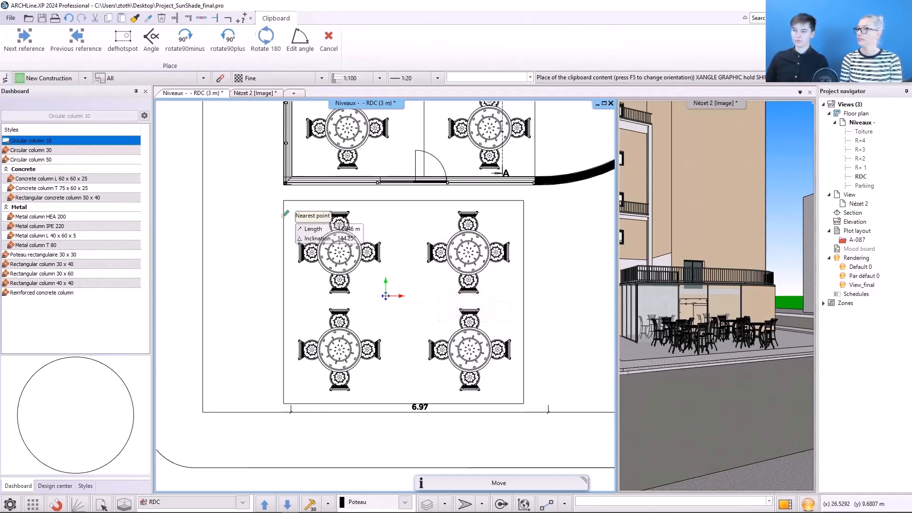
left_click(283, 200)
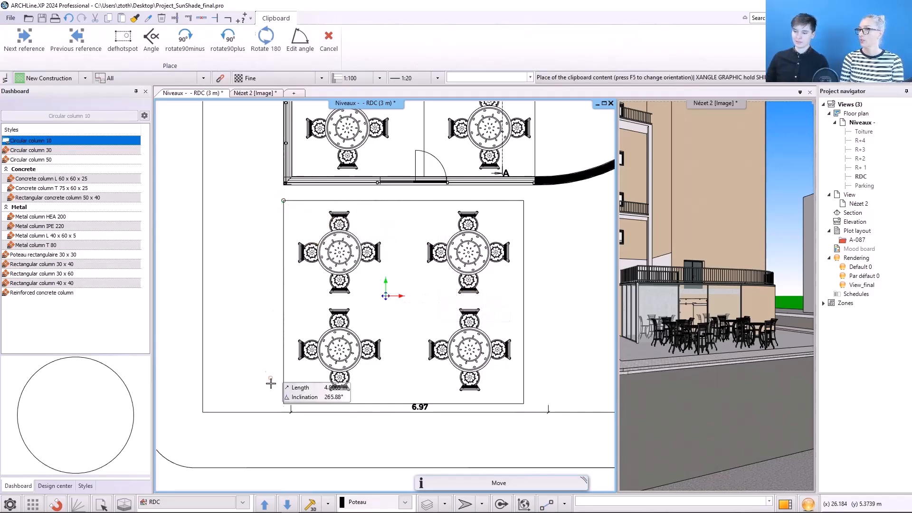
left_click(284, 404)
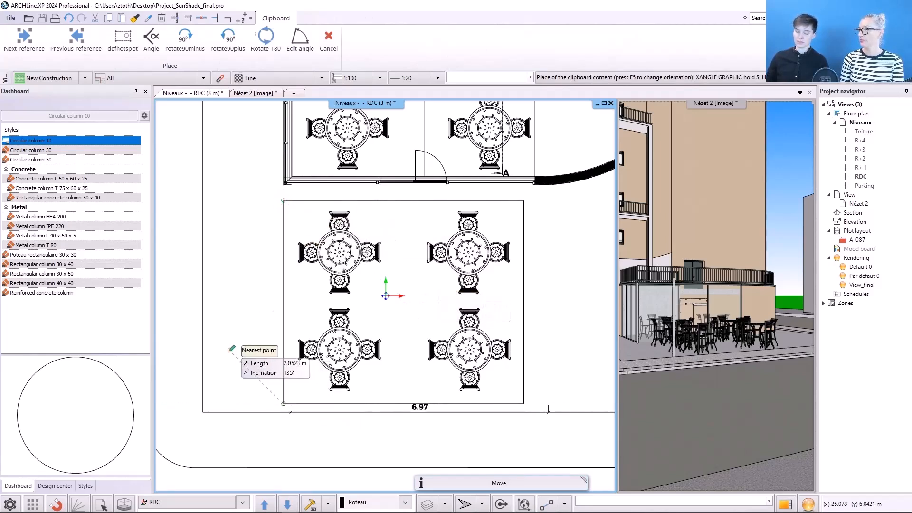
key("Escape")
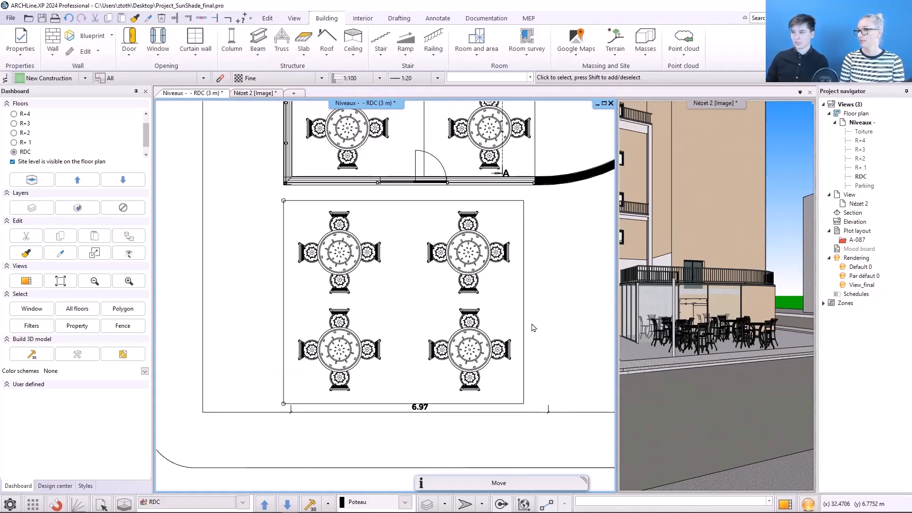
Step: Tilt the column nearest the front wall to a 105° angle of inclination with a -15° direction of inclination
left_click(688, 444)
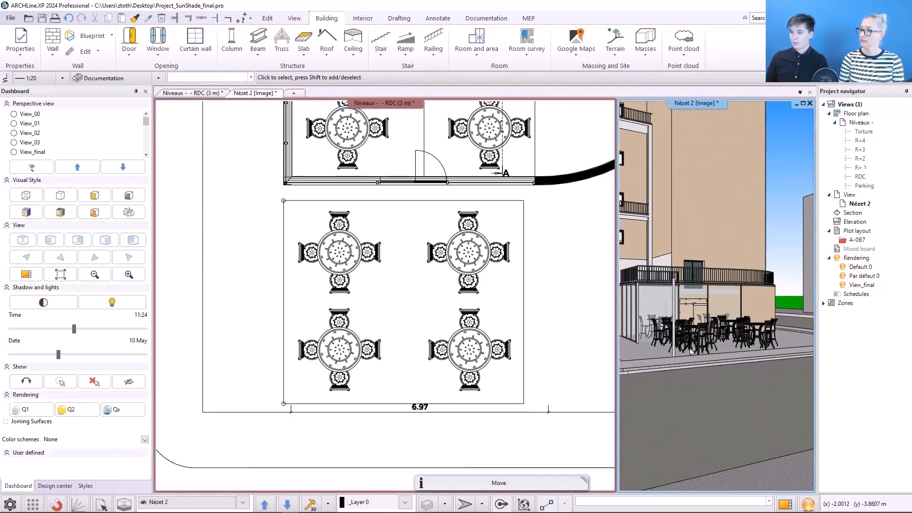
scroll(688, 445, "up", 2)
scroll(687, 444, "up", 2)
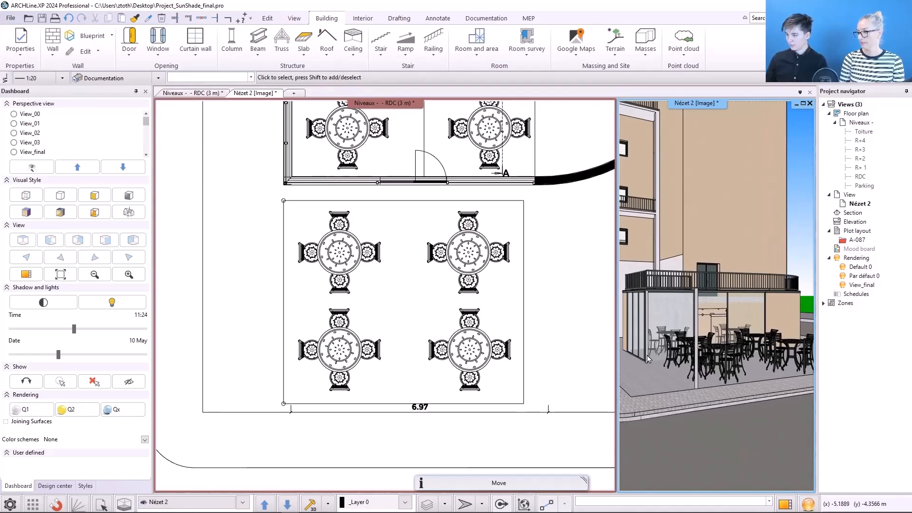
left_click(648, 359)
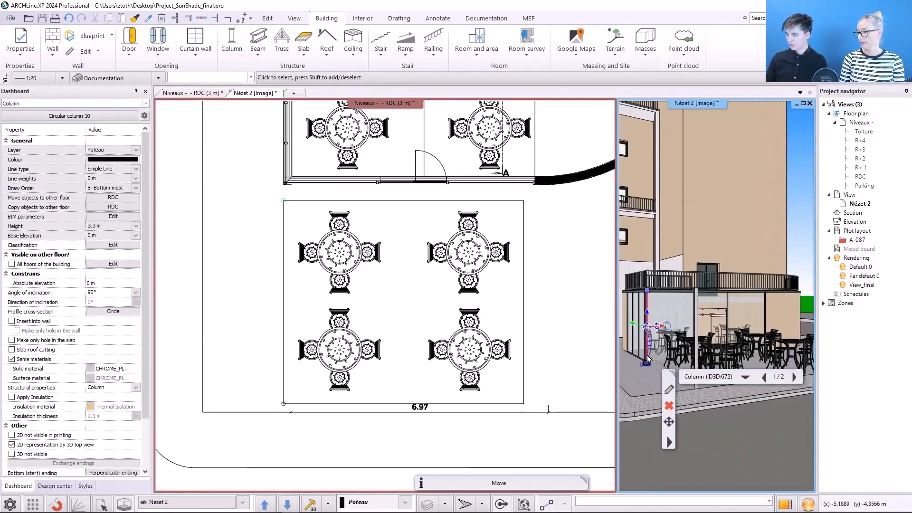
left_click(105, 293)
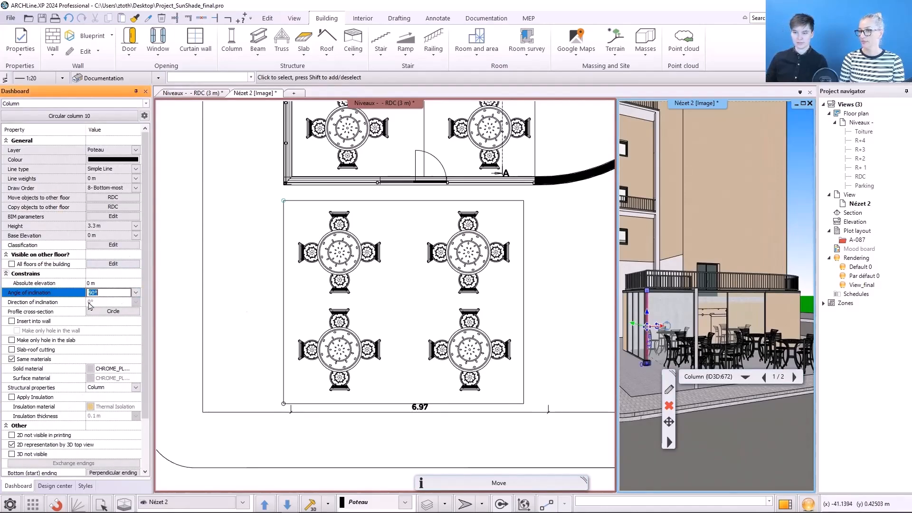
type("105")
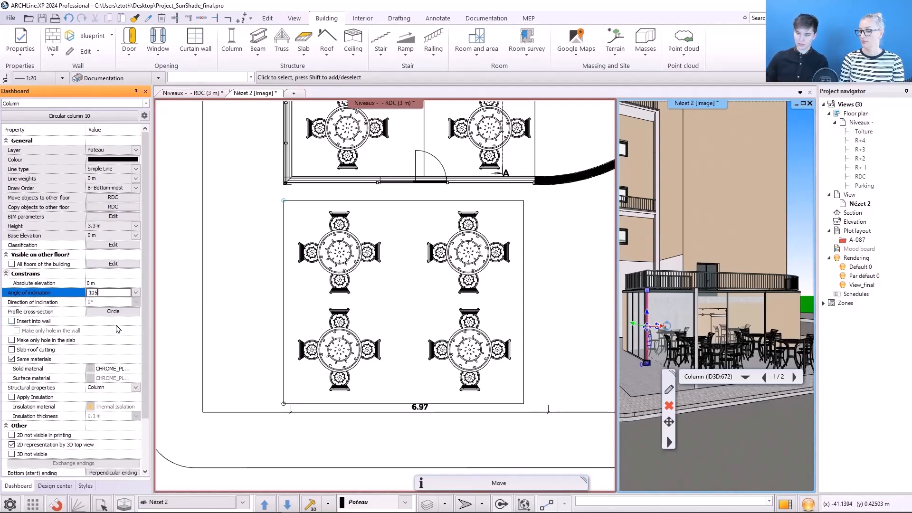
key("Return")
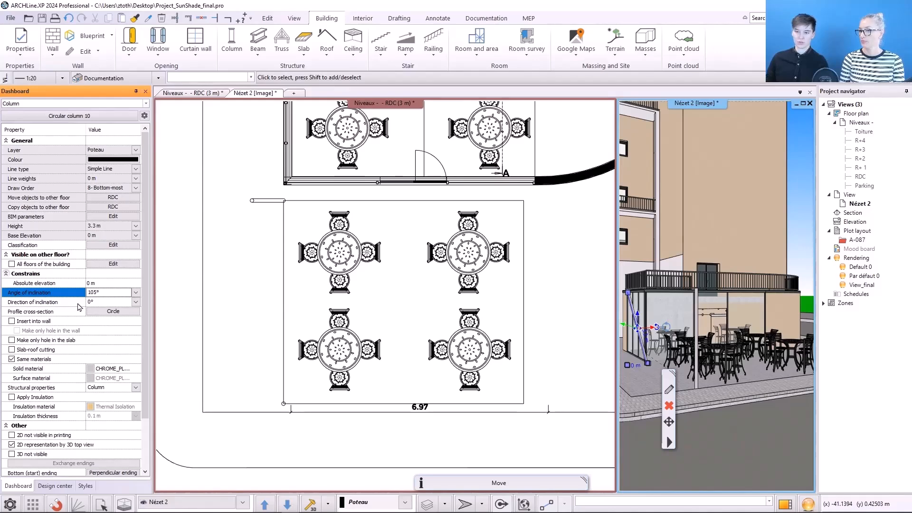
left_click(99, 302)
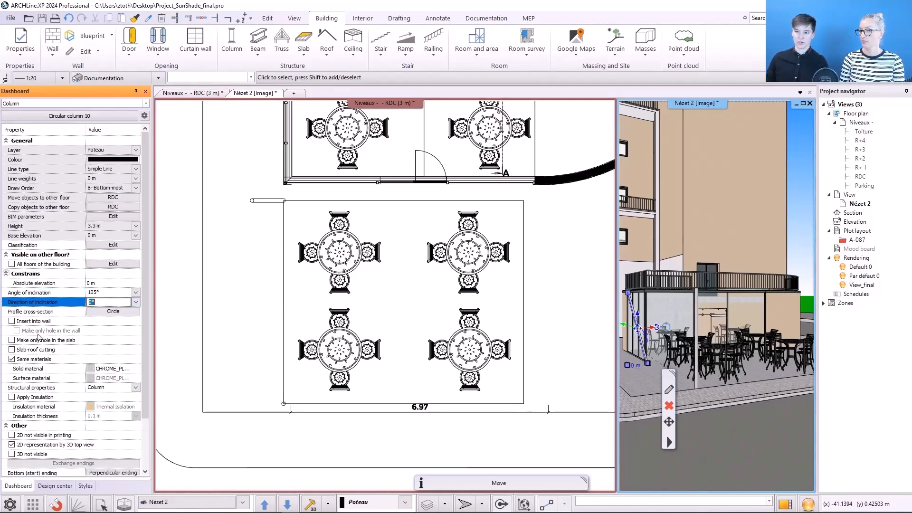
type("-15")
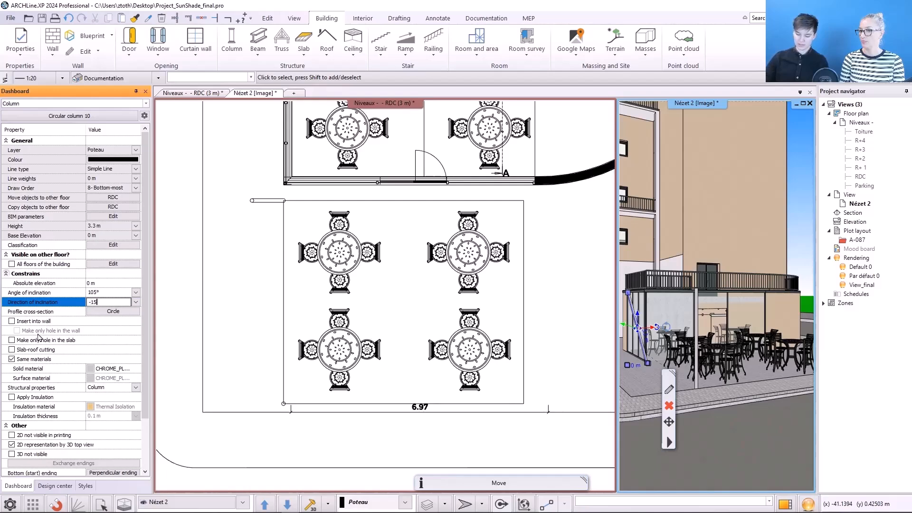
key("Return")
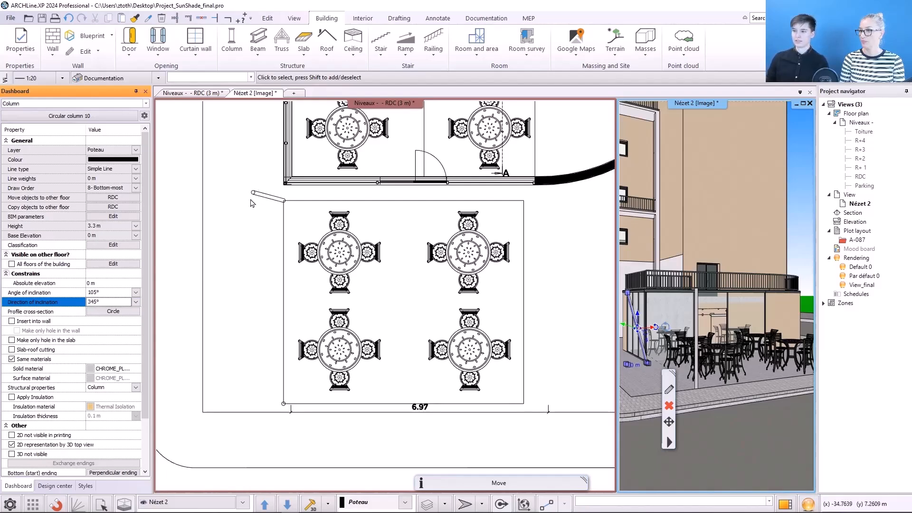
Step: Tilt the street-side column to a 105° angle of inclination with a 15° direction of inclination
left_click(697, 343)
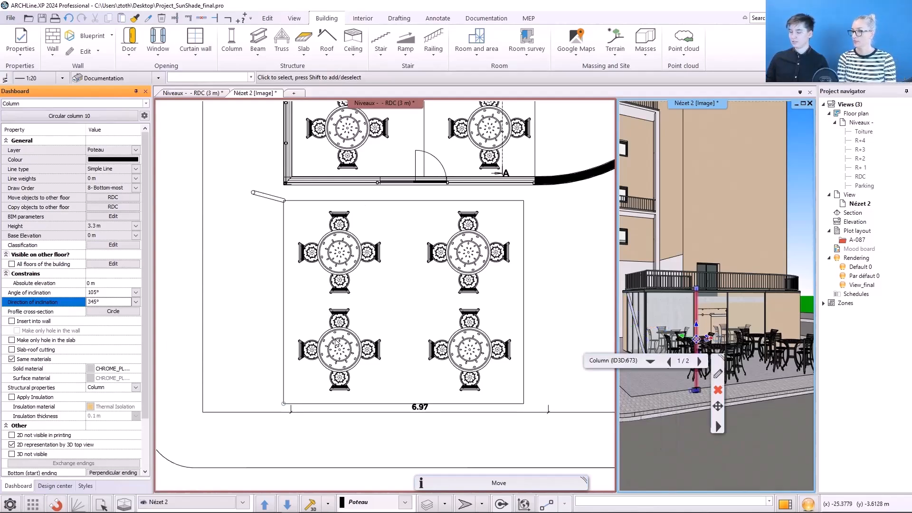
left_click(105, 294)
type("105")
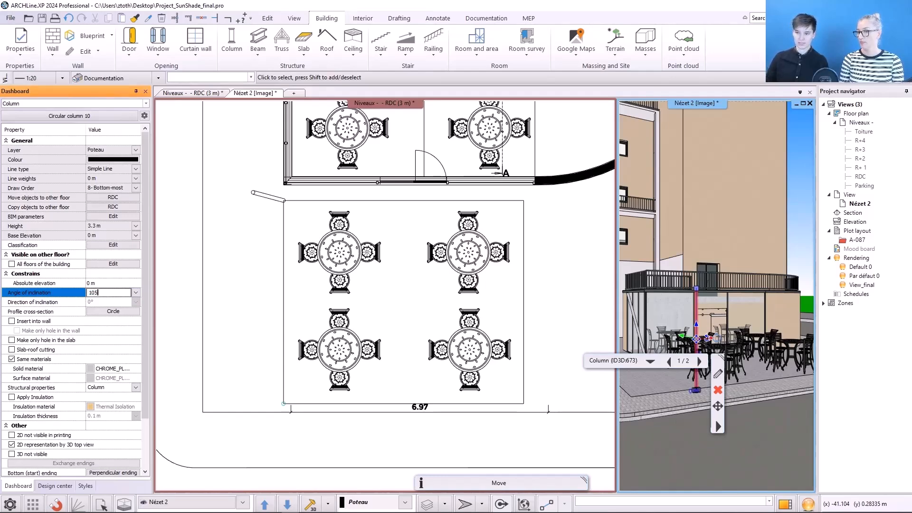
left_click(112, 302)
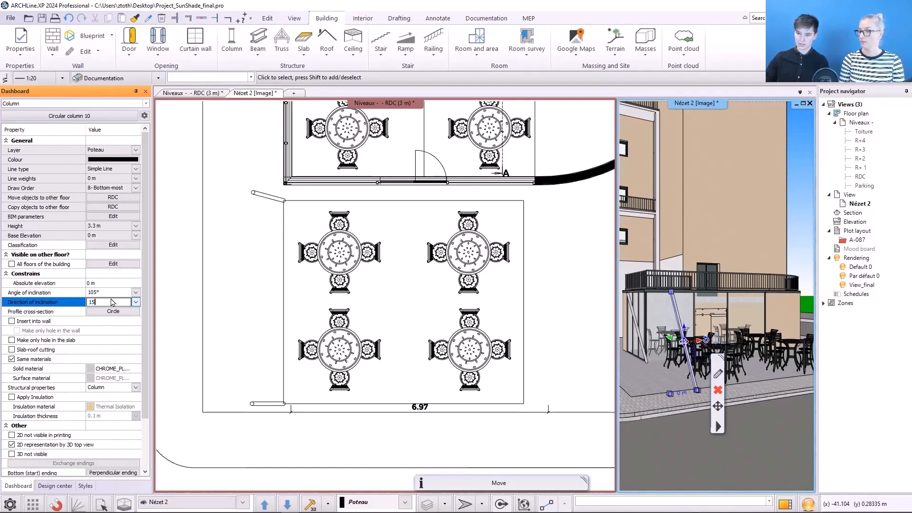
left_click(167, 328)
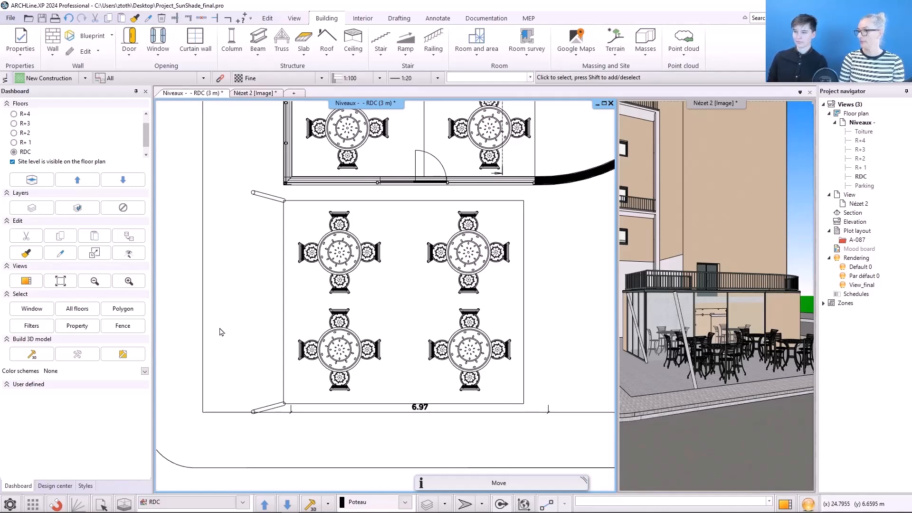
Step: Mirror a copy of the two inclined left columns about the axis through the midpoints of the terrace rectangle's lower and upper edges
left_click(265, 200)
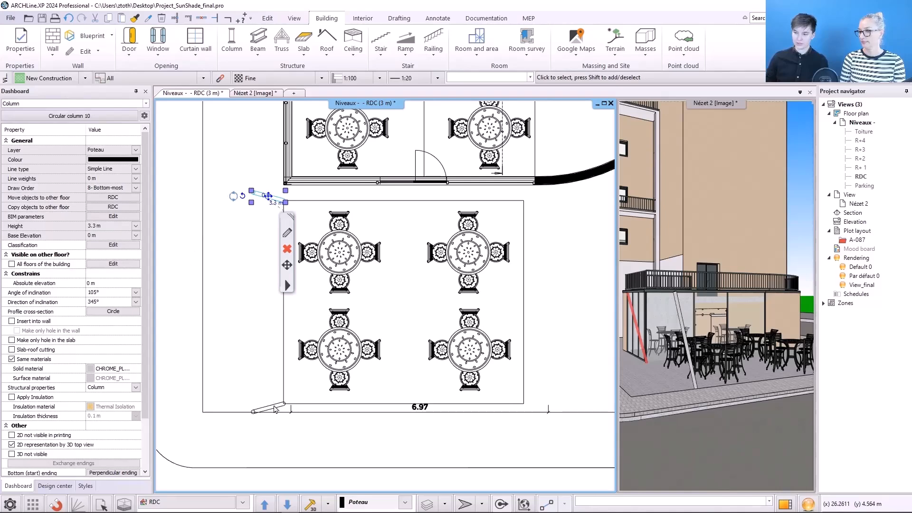
left_click(274, 409, "shift")
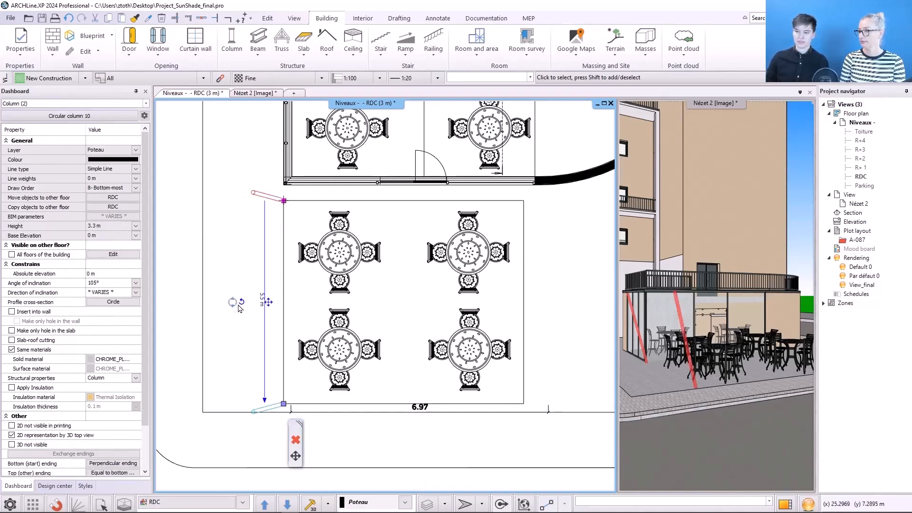
mouse_move(242, 306)
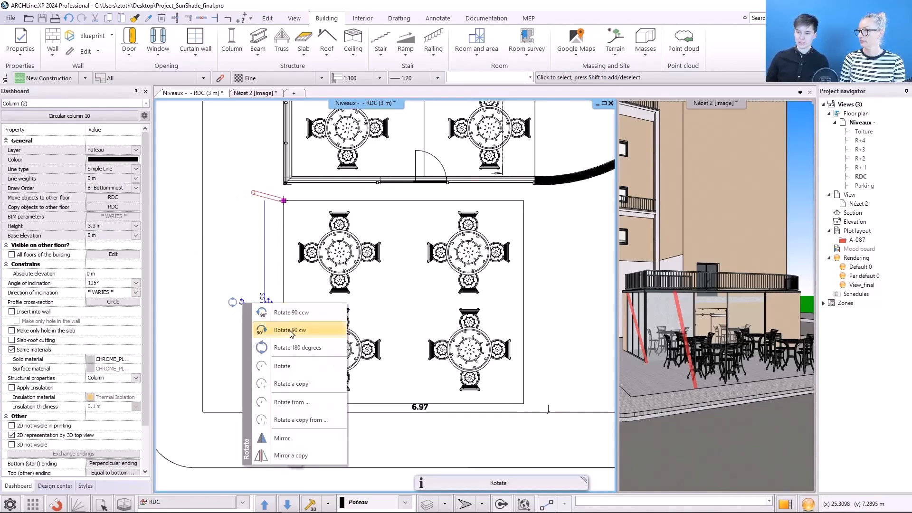
left_click(300, 456)
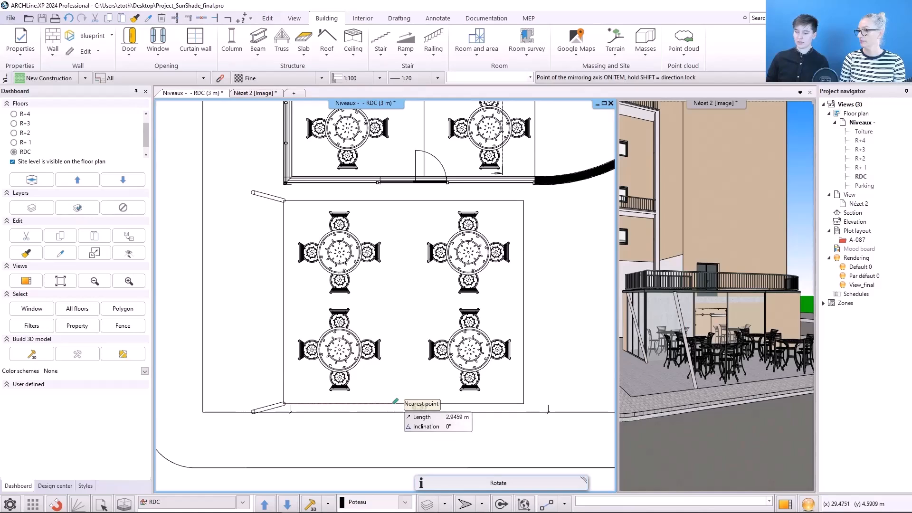
left_click(404, 404)
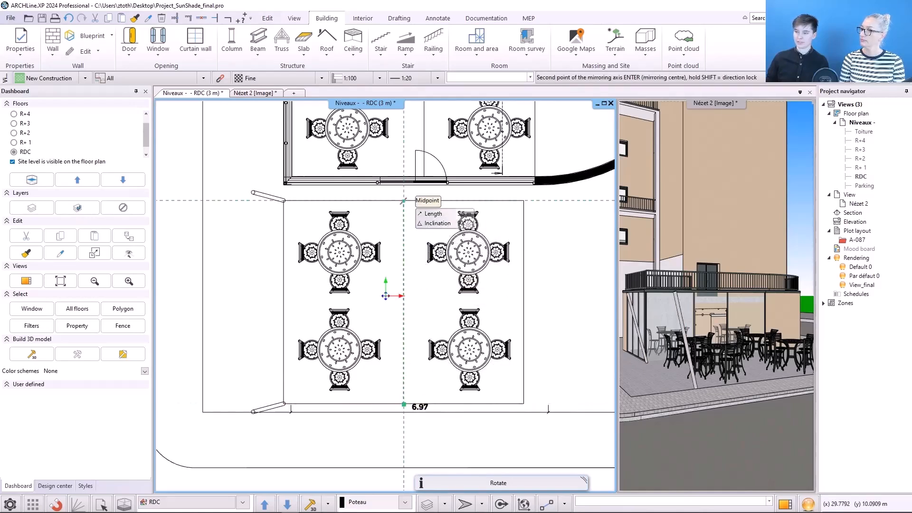
left_click(404, 201)
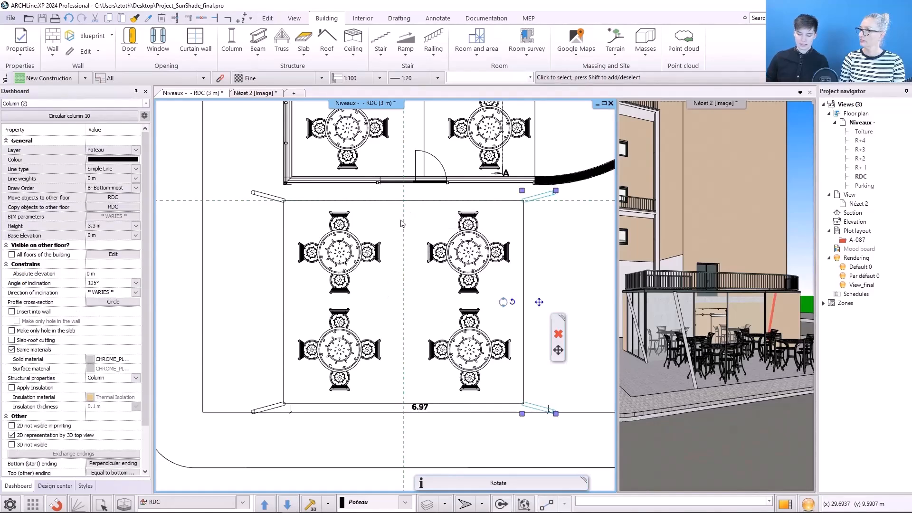
key("Escape")
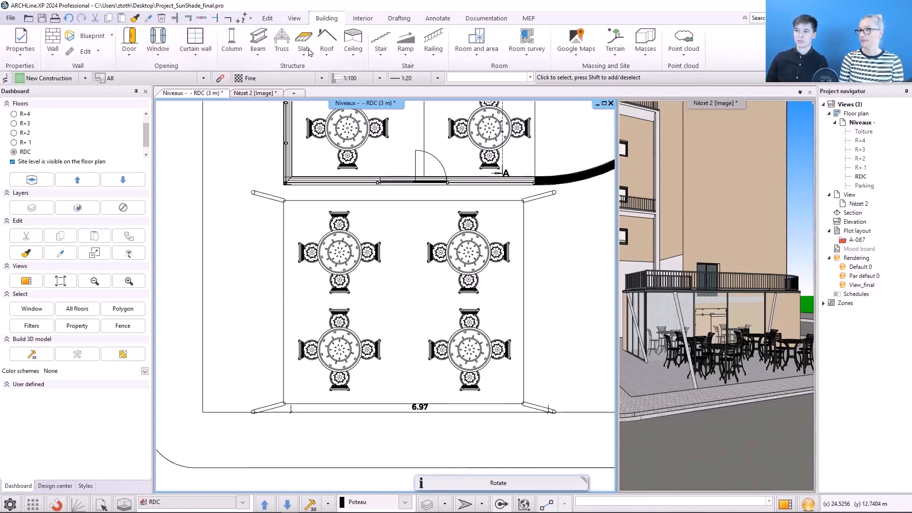
Step: Set the freeform surface properties to the Membrane physical model
left_click(20, 53)
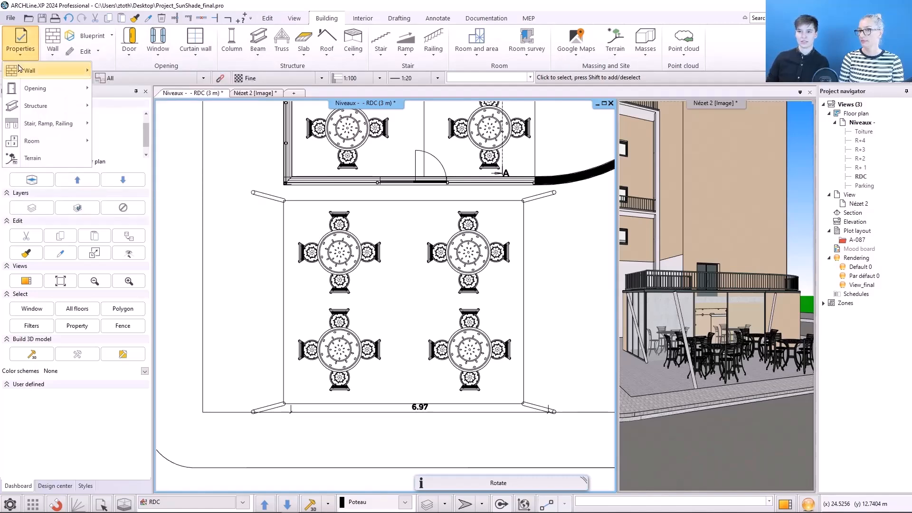
mouse_move(67, 110)
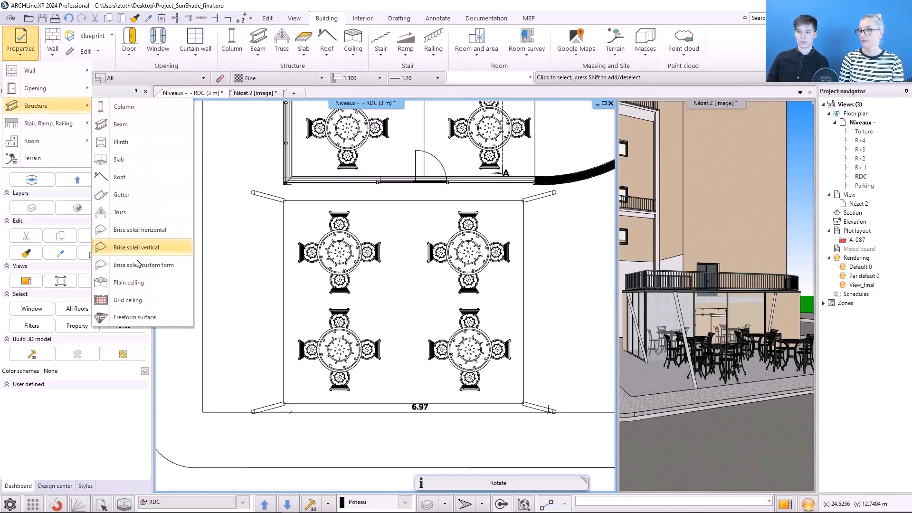
left_click(138, 317)
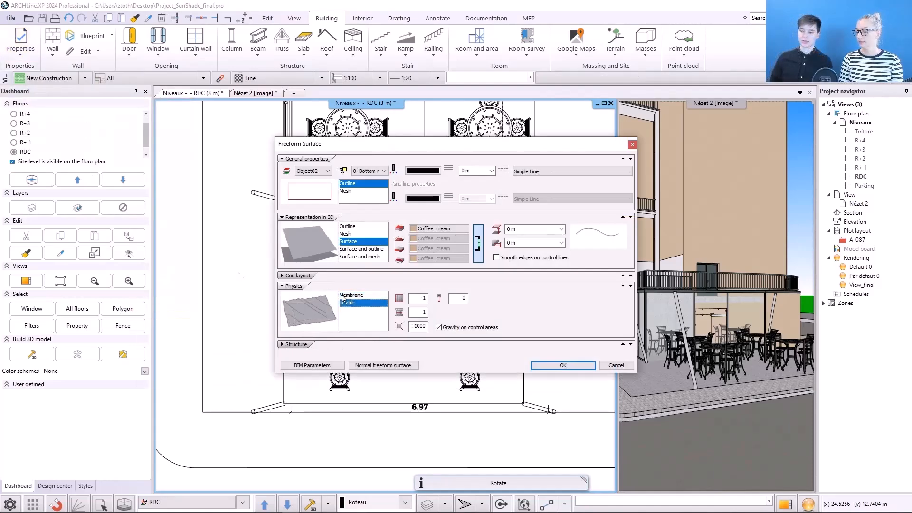
left_click(358, 296)
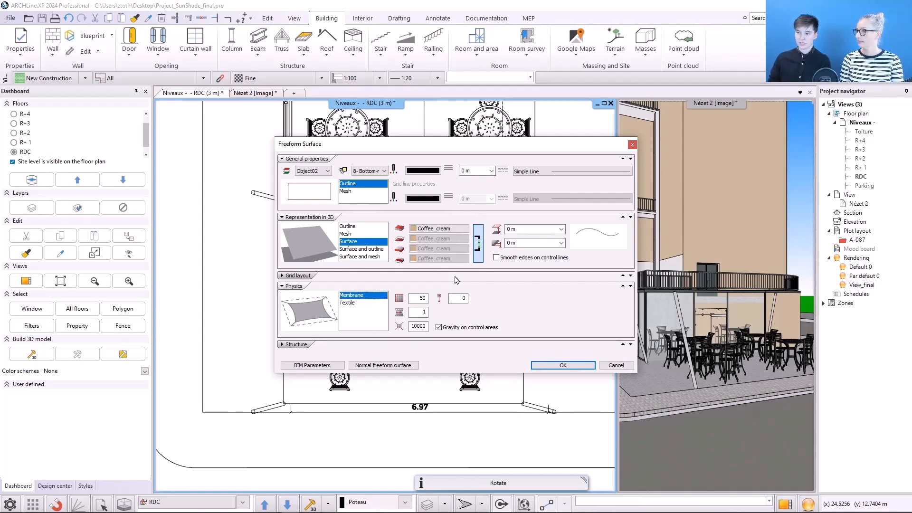
left_click(544, 365)
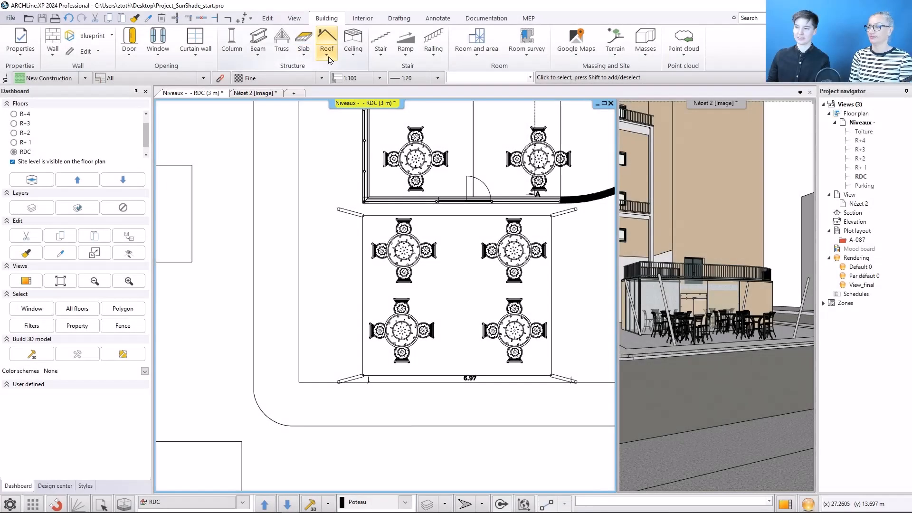
Step: Draw a four-cornered freeform surface over the terrace tables in the floor plan, just inside the terrace rectangle
left_click(328, 57)
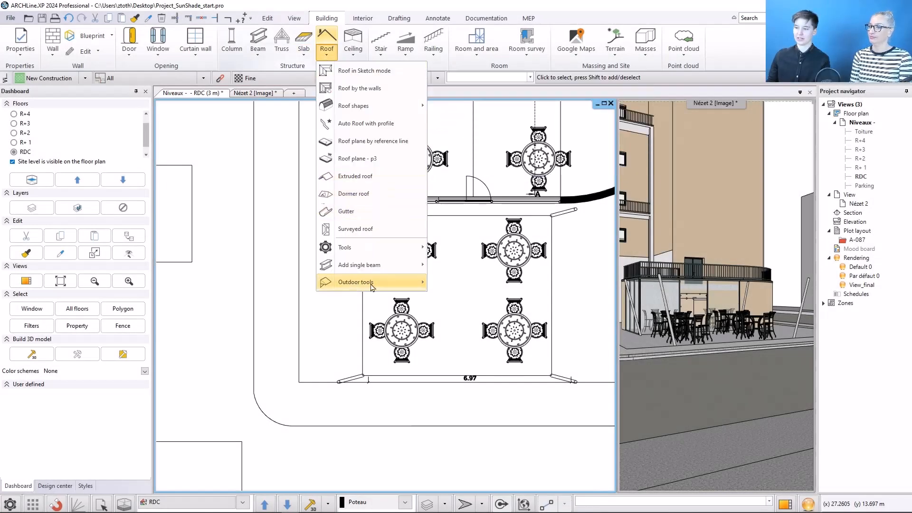
mouse_move(424, 285)
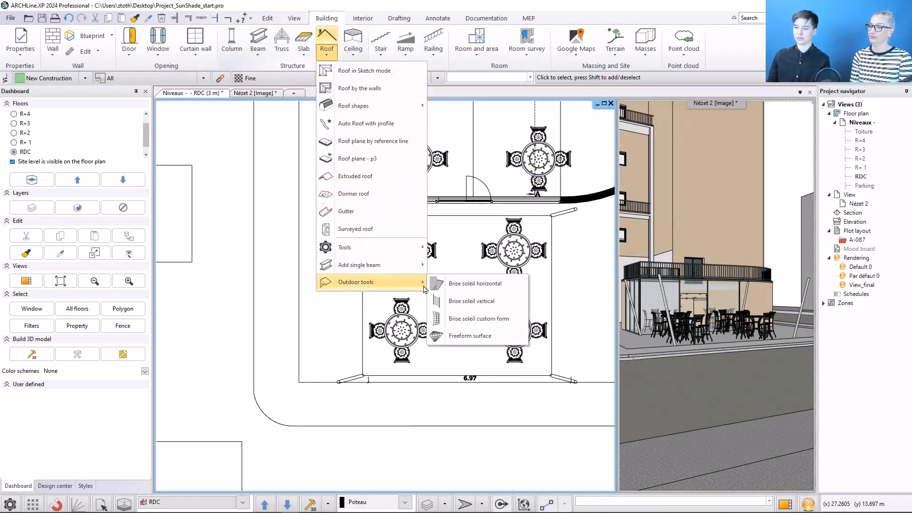
left_click(475, 336)
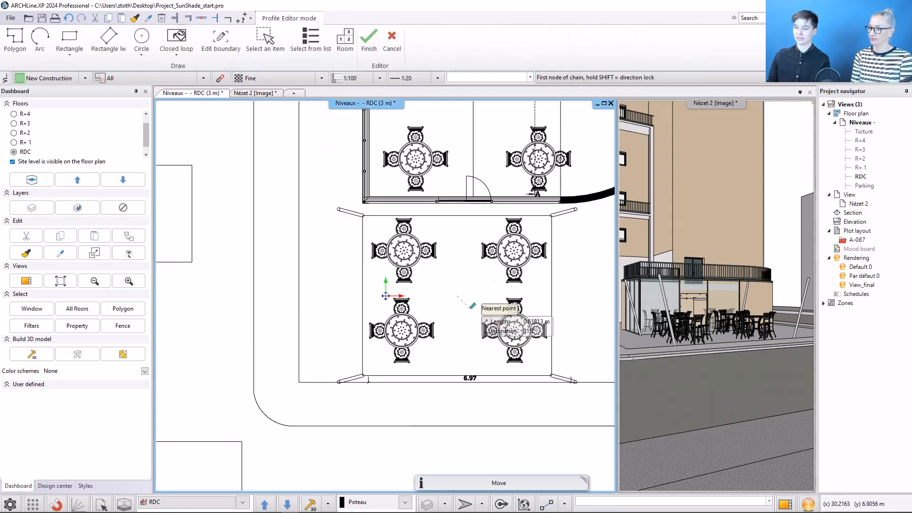
left_click(372, 219)
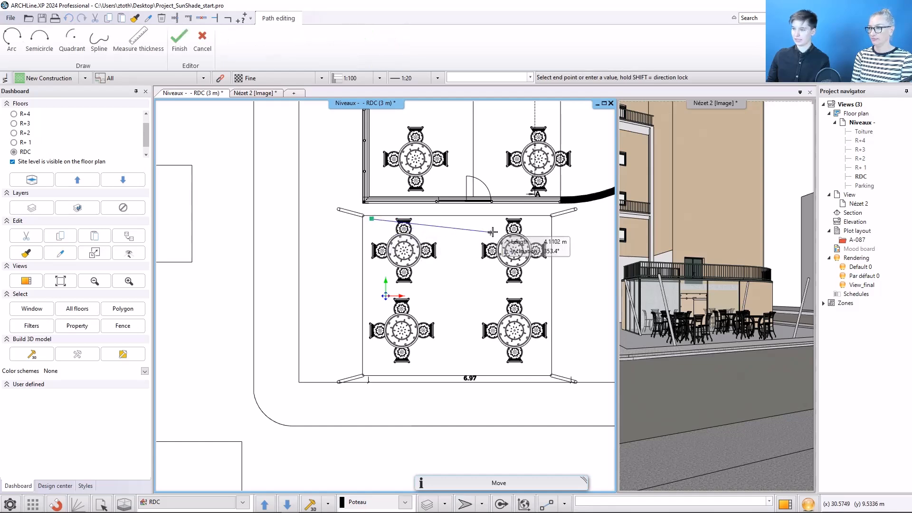
left_click(532, 219)
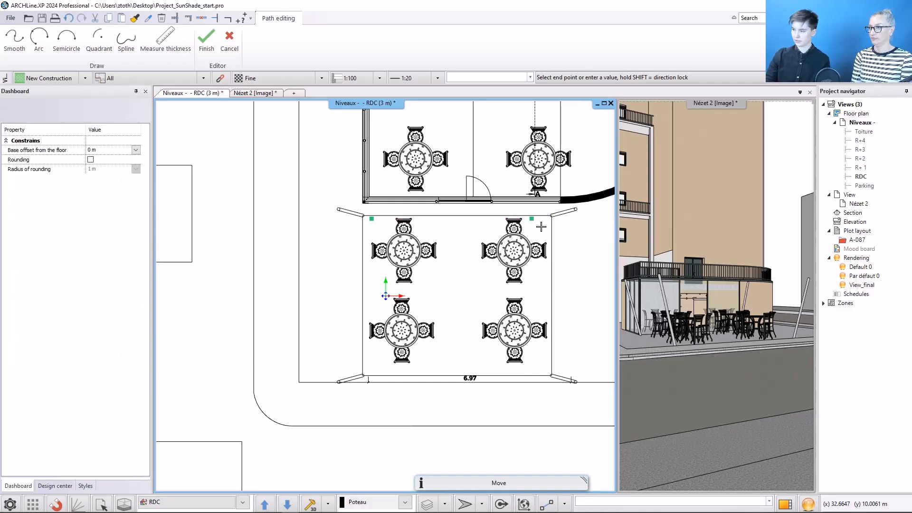
left_click(533, 360)
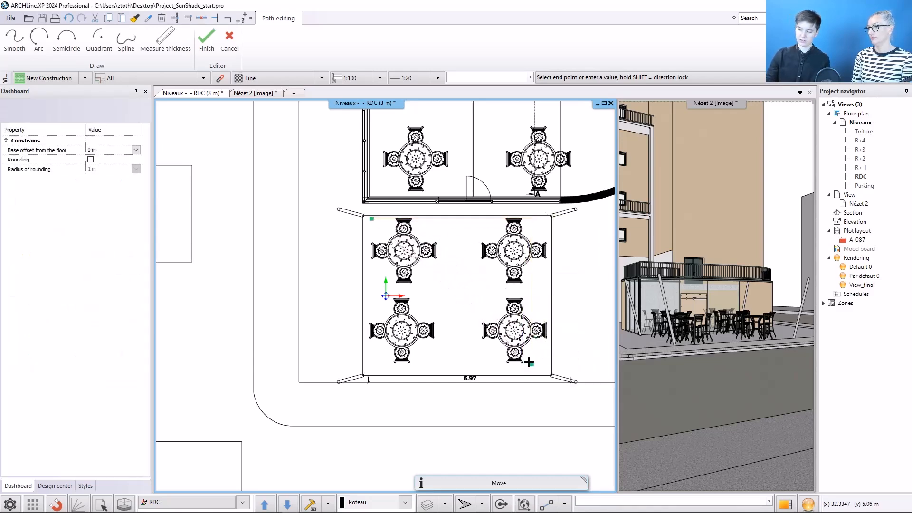
left_click(373, 367)
key("Return")
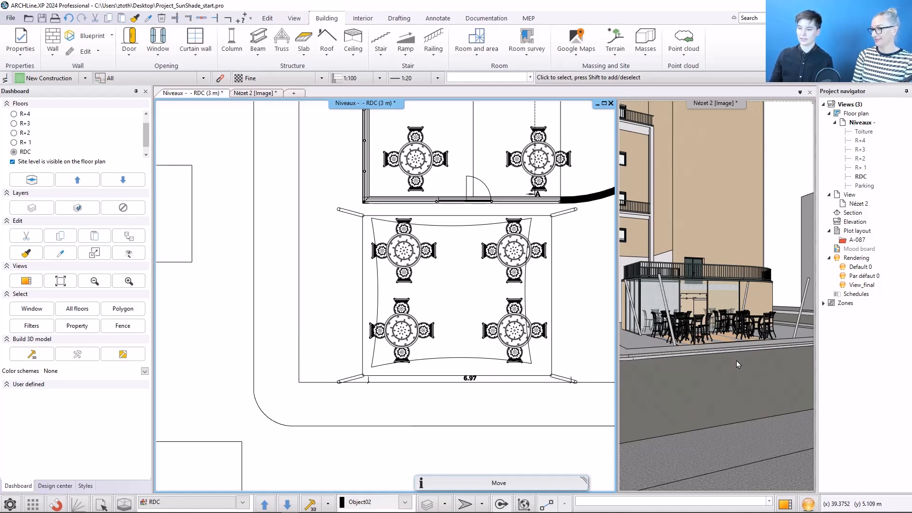
Step: Set the base elevation of the freeform surface to 2.65 m
left_click(452, 362)
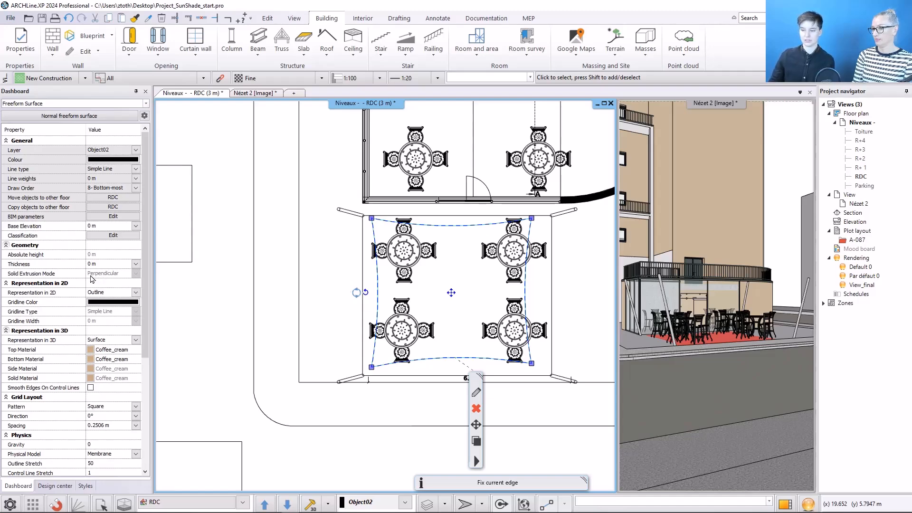
left_click(105, 226)
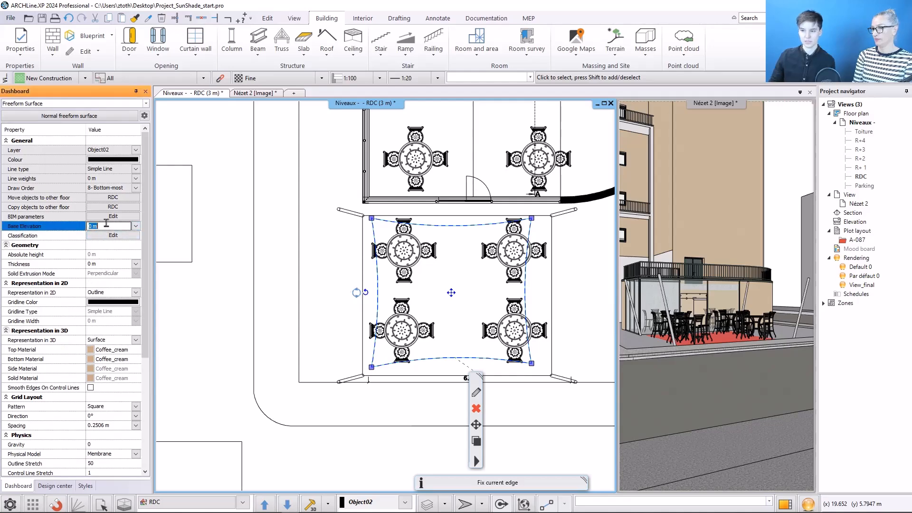
type("2,65")
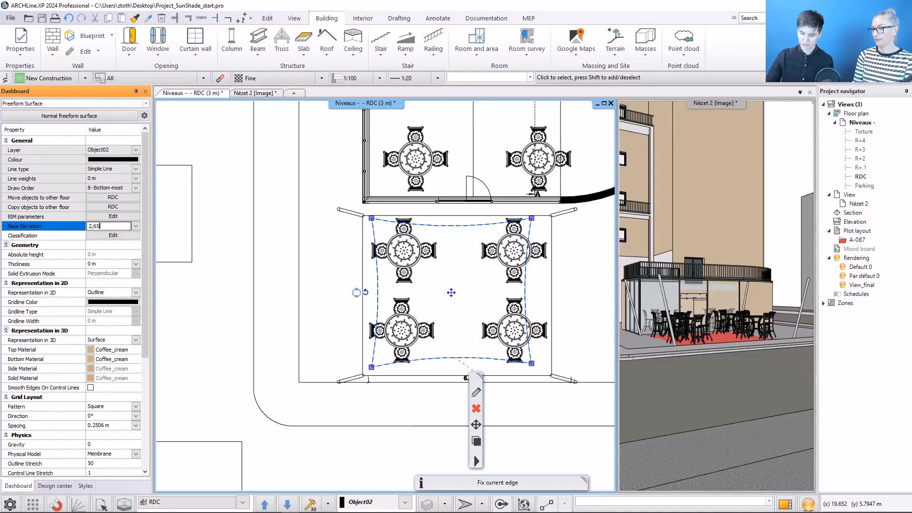
key("Return")
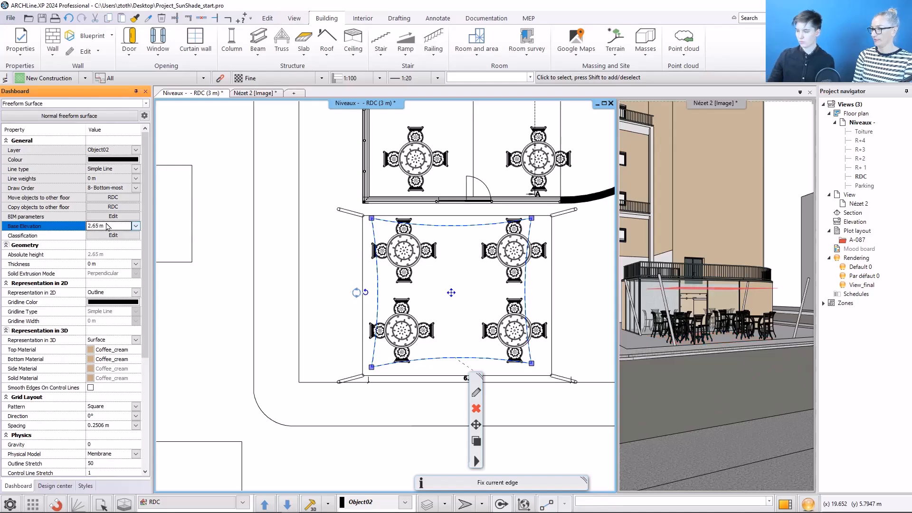
left_click(171, 314)
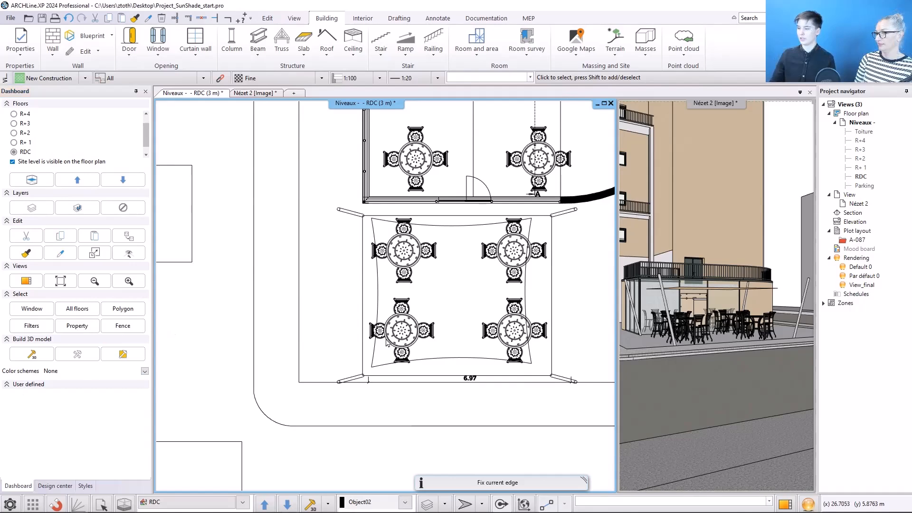
Step: Make the 3D view the main view and add a cable from the membrane's left street-side corner to the top of the adjacent column
left_click(737, 384)
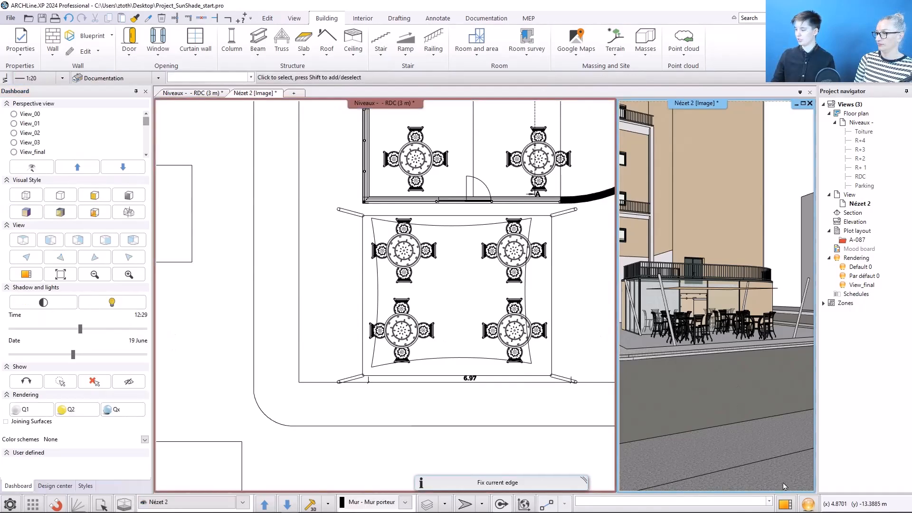
left_click(786, 506)
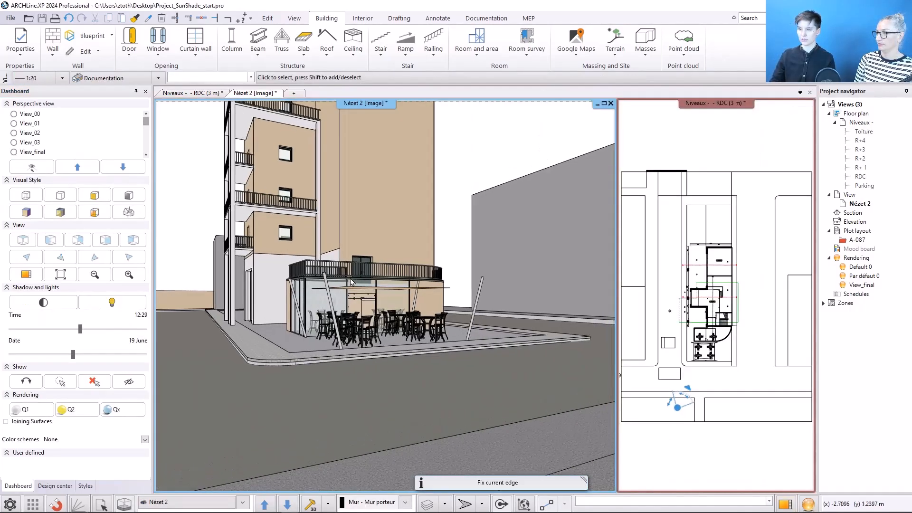
scroll(361, 284, "up", 5)
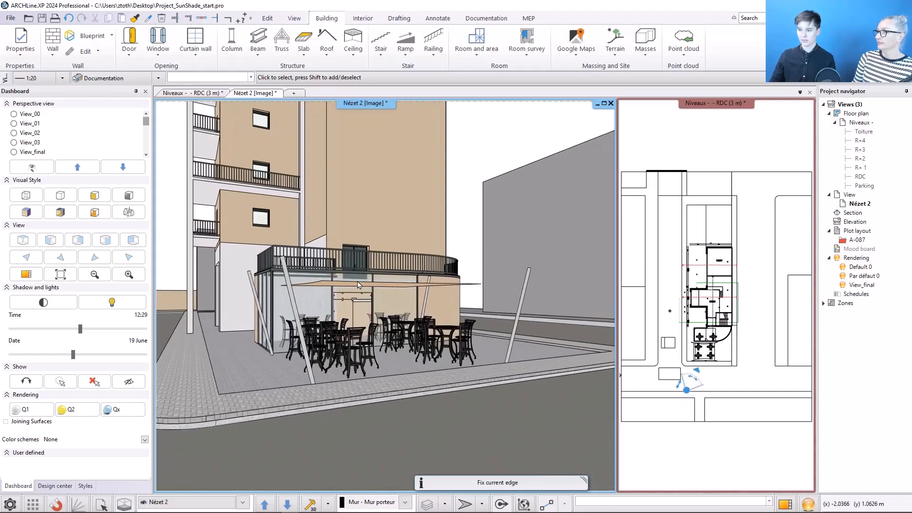
scroll(359, 284, "up", 2)
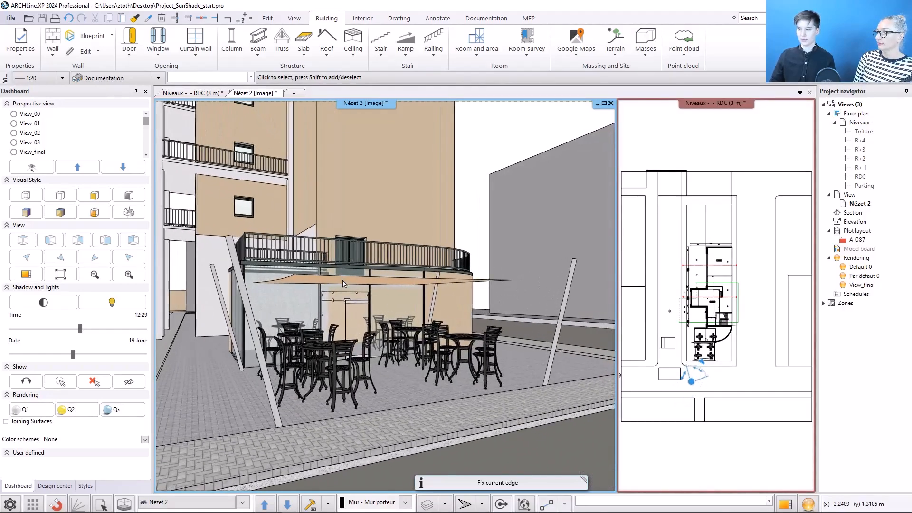
left_click(341, 281)
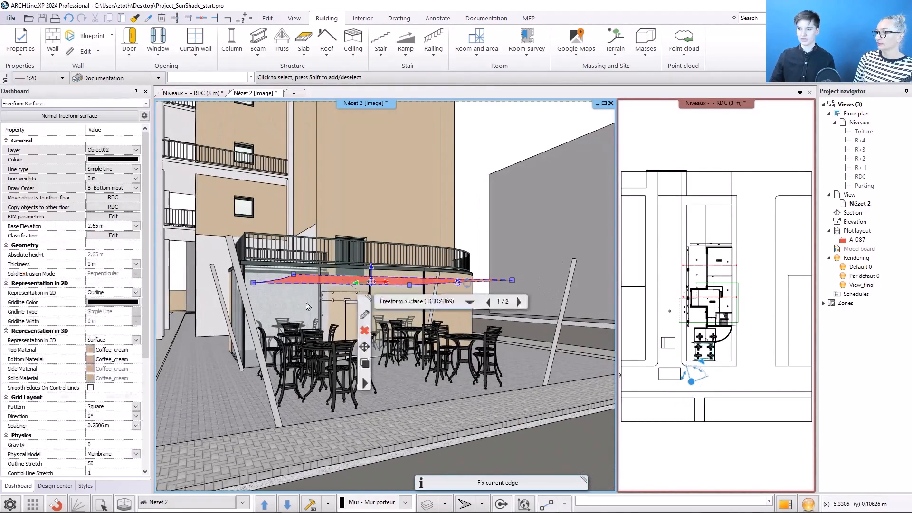
left_click(294, 279)
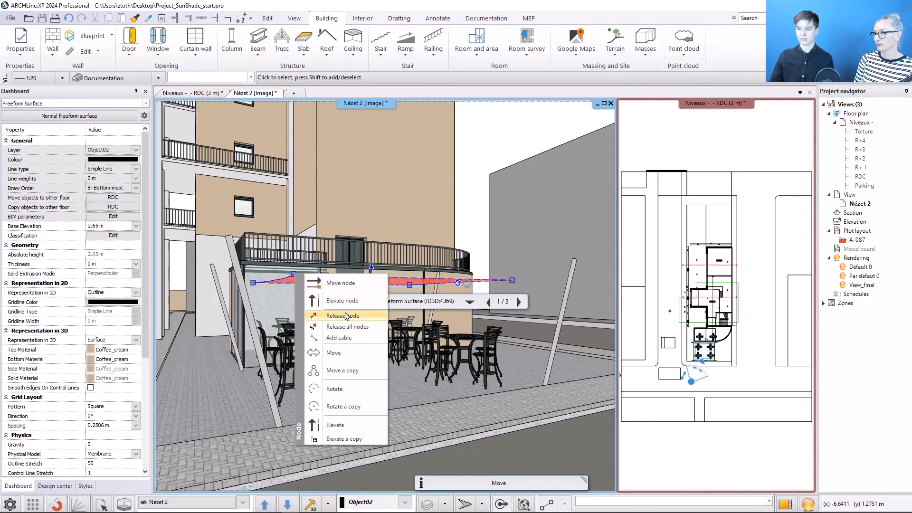
left_click(338, 337)
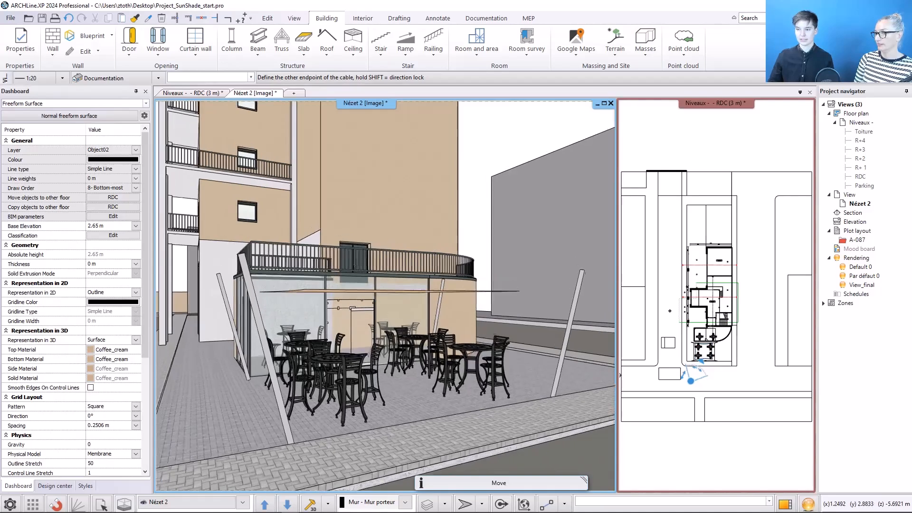
left_click(245, 269)
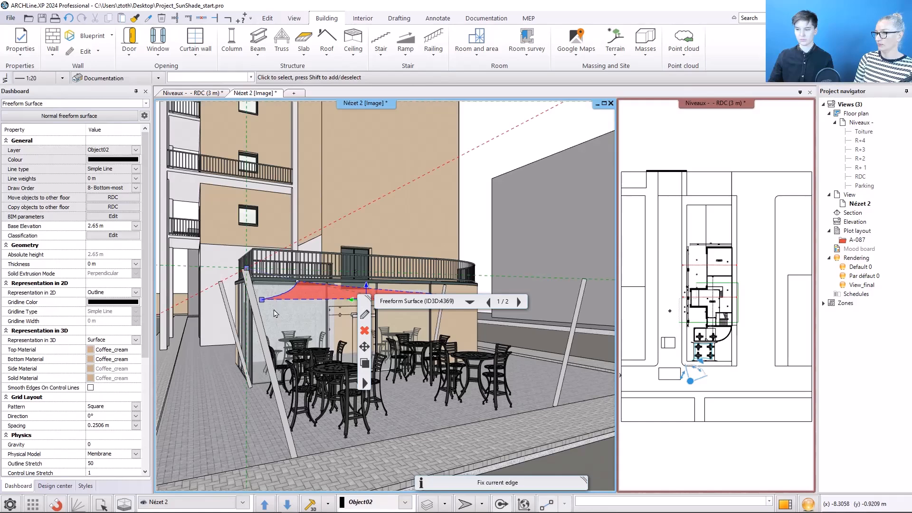
Step: Add a cable from the membrane's left corner near the front wall to the top of the wall-side column
left_click(263, 302)
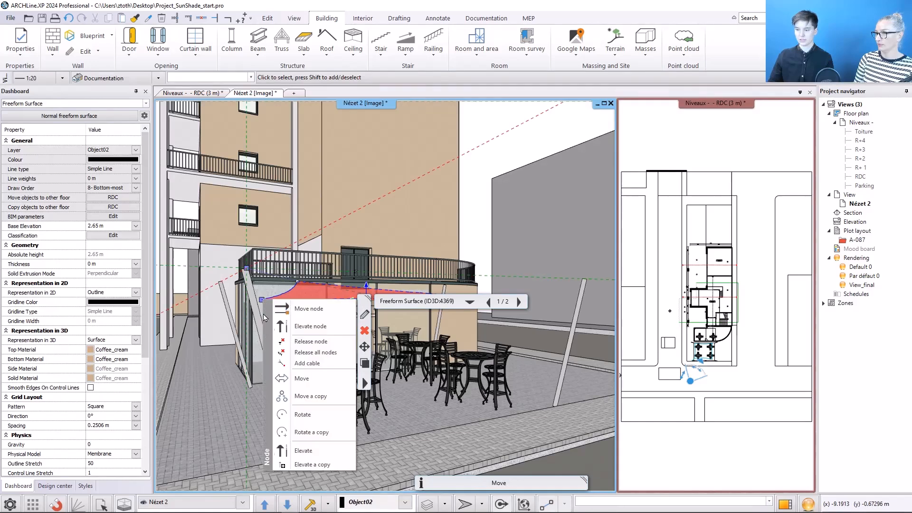
left_click(310, 364)
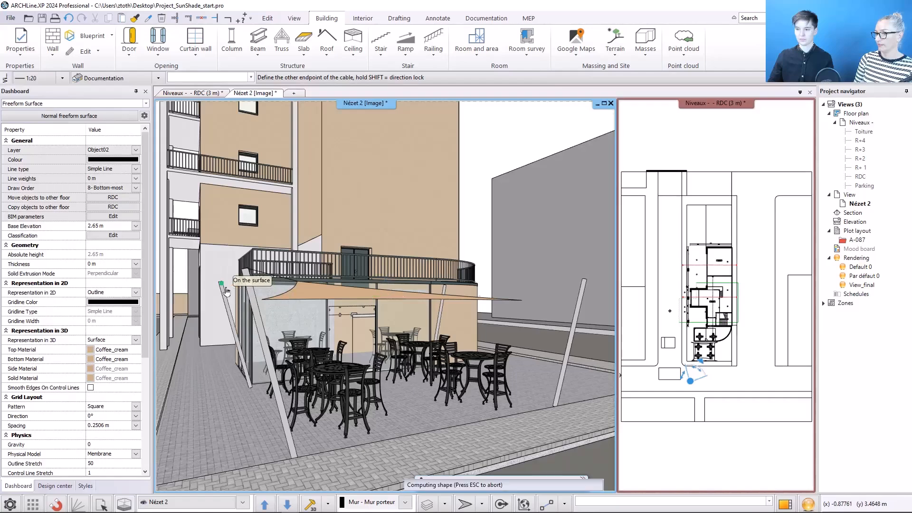
left_click(220, 282)
scroll(341, 350, "up", 5)
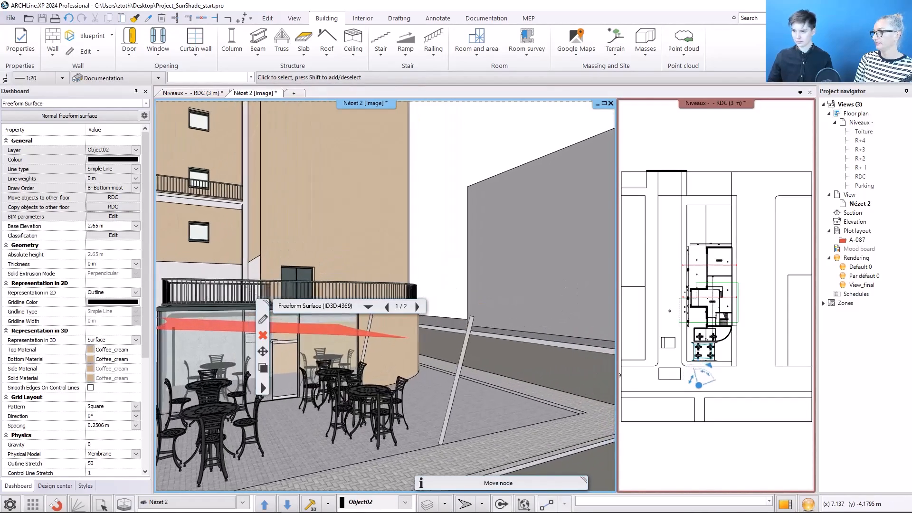
Step: Add cables from the membrane's two right corners to the tops of the adjacent wall-side and street-side columns
left_click(340, 348)
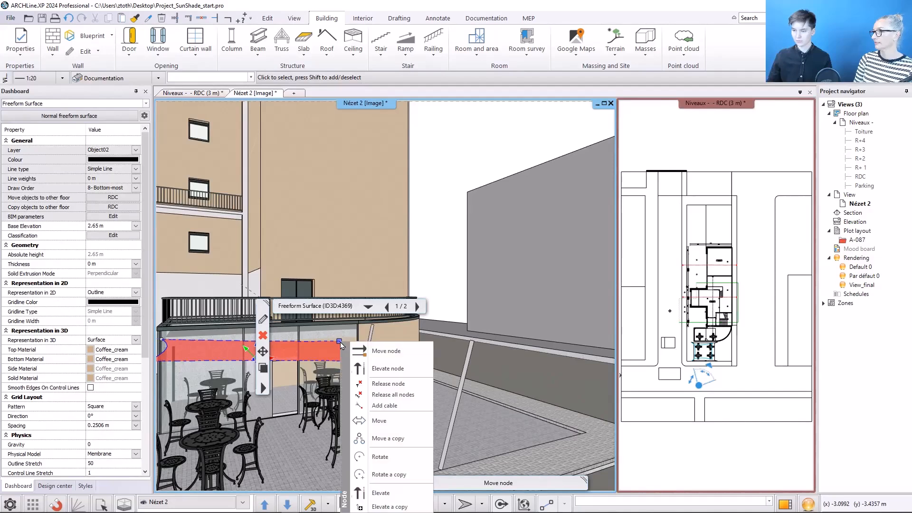
left_click(389, 406)
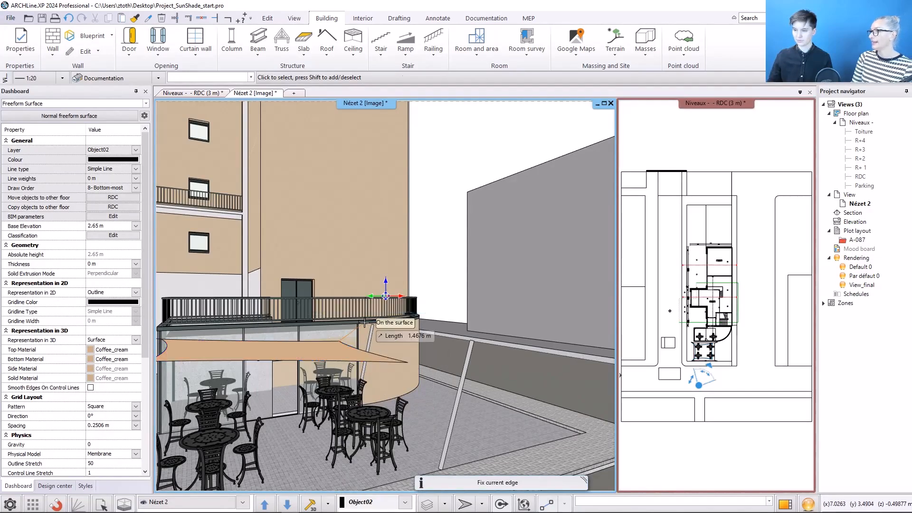
left_click(373, 327)
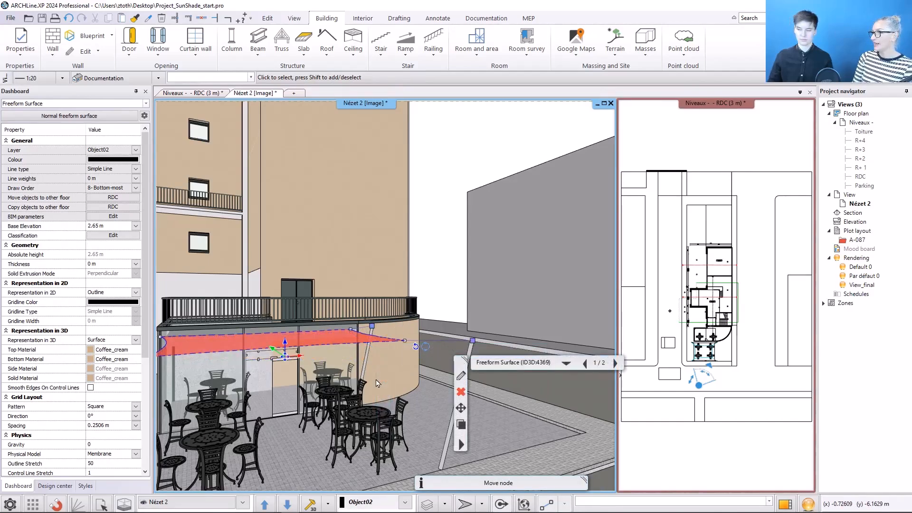
key("Escape")
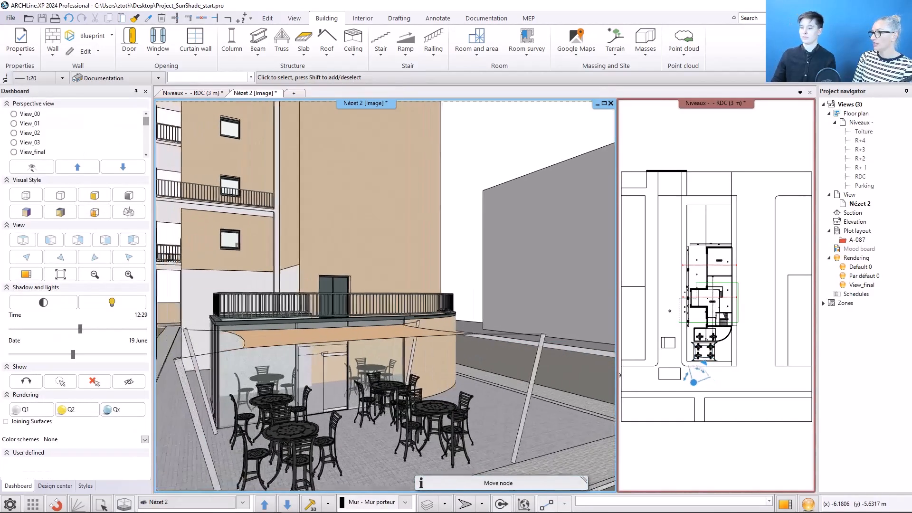
Step: Set the gravity of the membrane surface to 0.5 in its physics properties
scroll(380, 343, "up", 2)
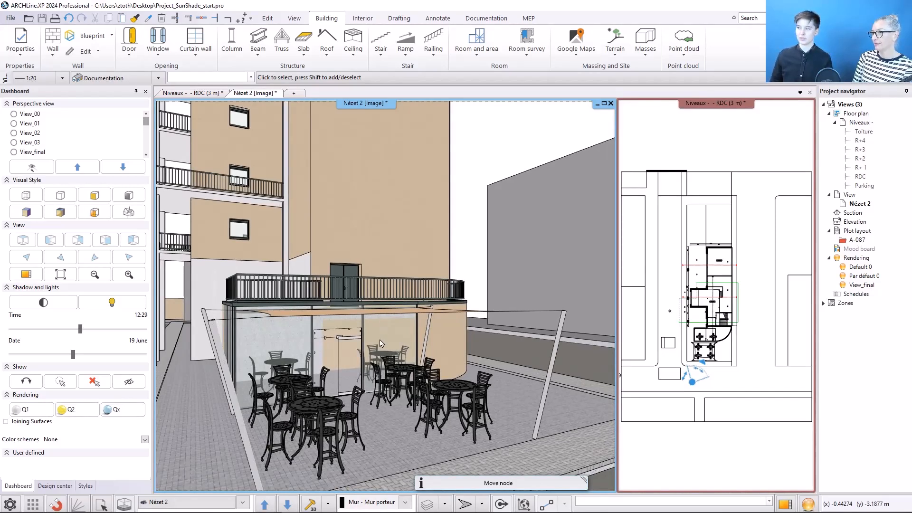
left_click(364, 315)
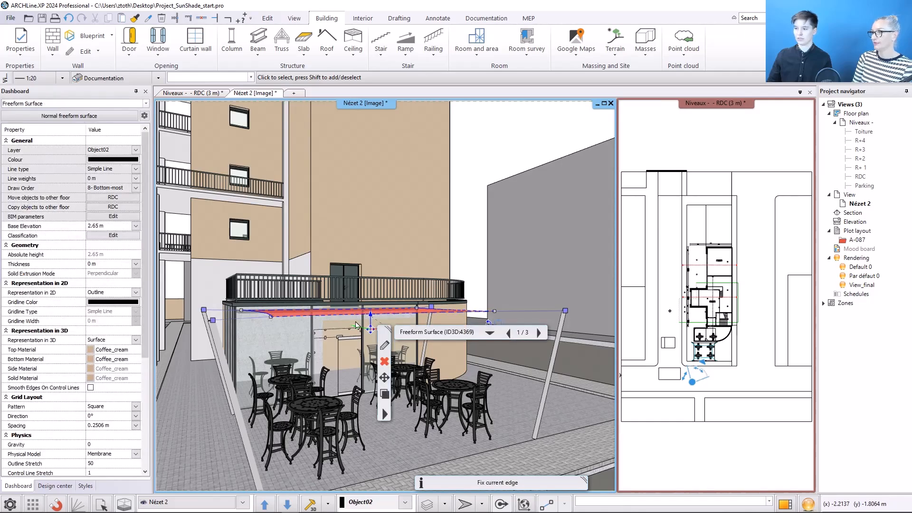
left_click(386, 349)
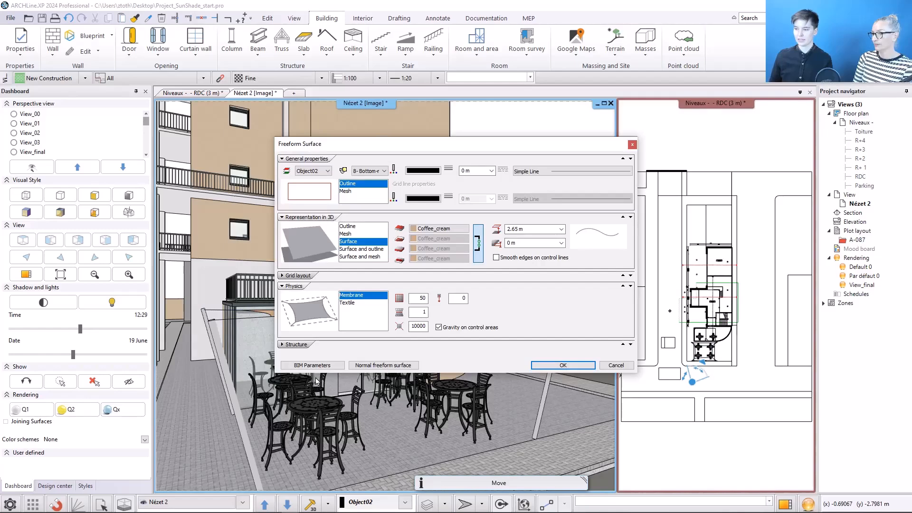
double_click(459, 298)
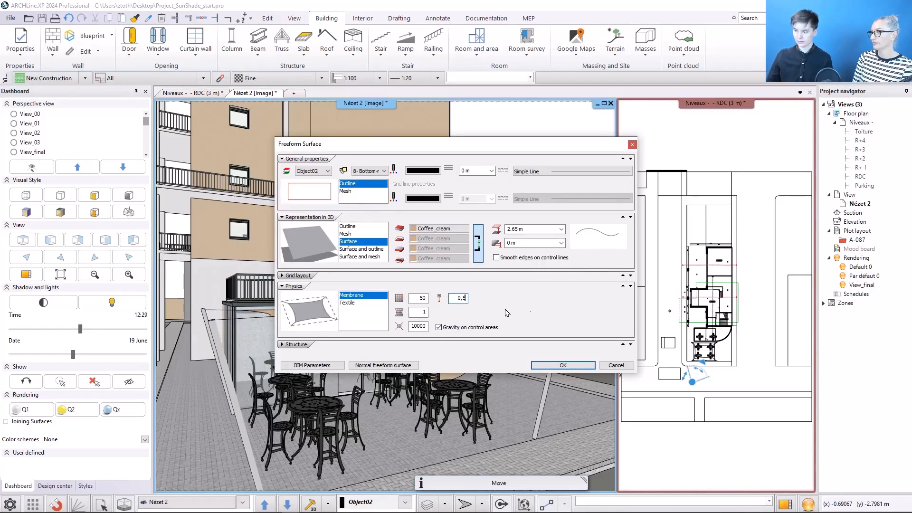
left_click(563, 365)
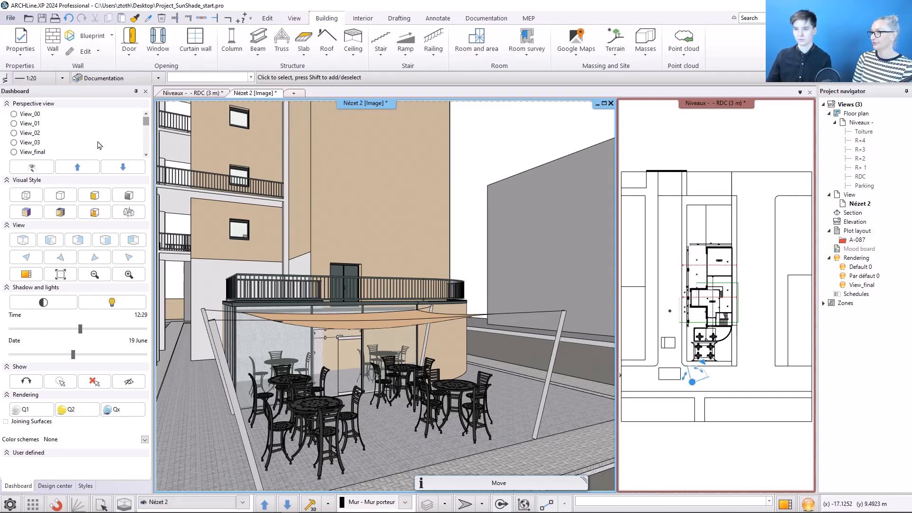
Step: Restore the View_final perspective and display shadows for 11 May at 10:43
left_click(24, 152)
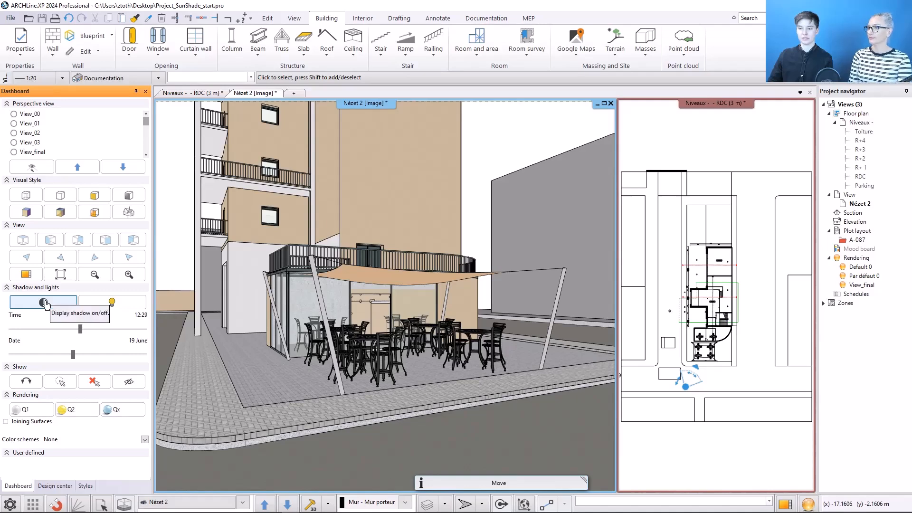
left_click_drag(80, 329, 59, 355)
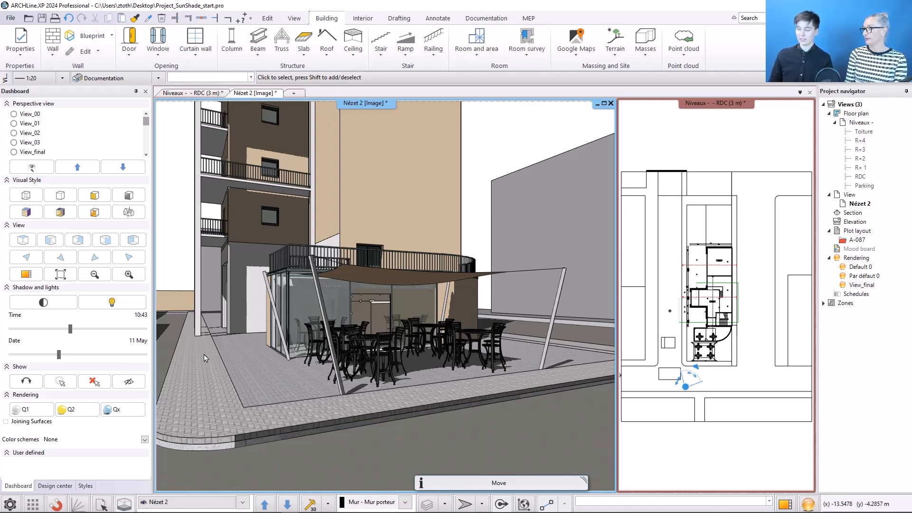
Step: Make the floor plan the main view and fix the membrane's left wall-side corner in place with Move node
left_click(744, 456)
left_click(783, 505)
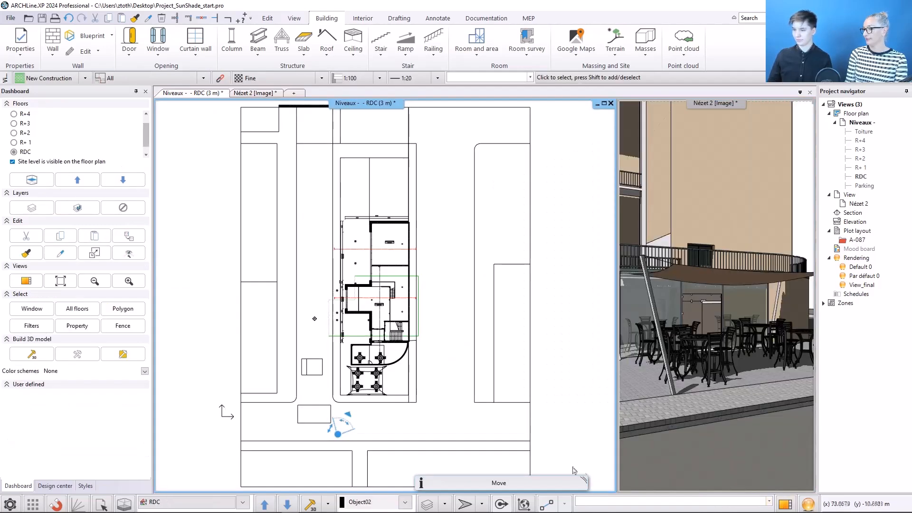
scroll(343, 414, "up", 4)
scroll(407, 312, "up", 6)
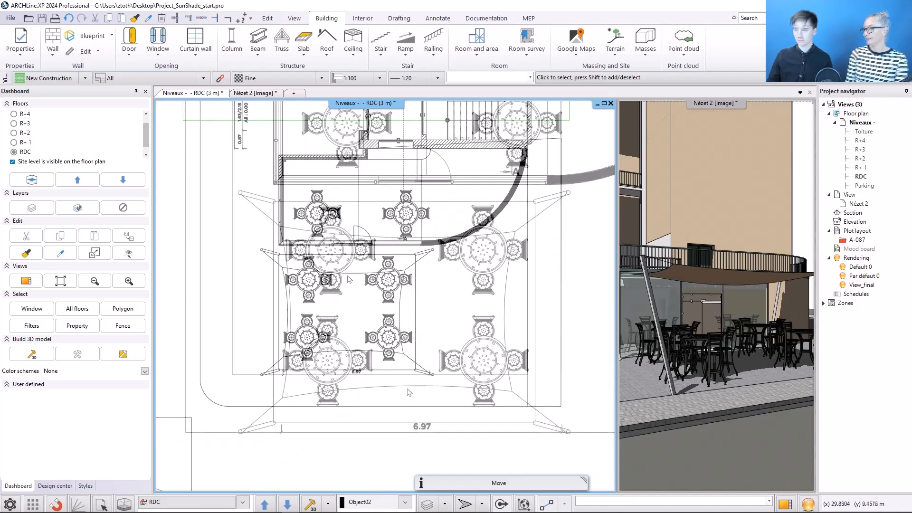
left_click(359, 228)
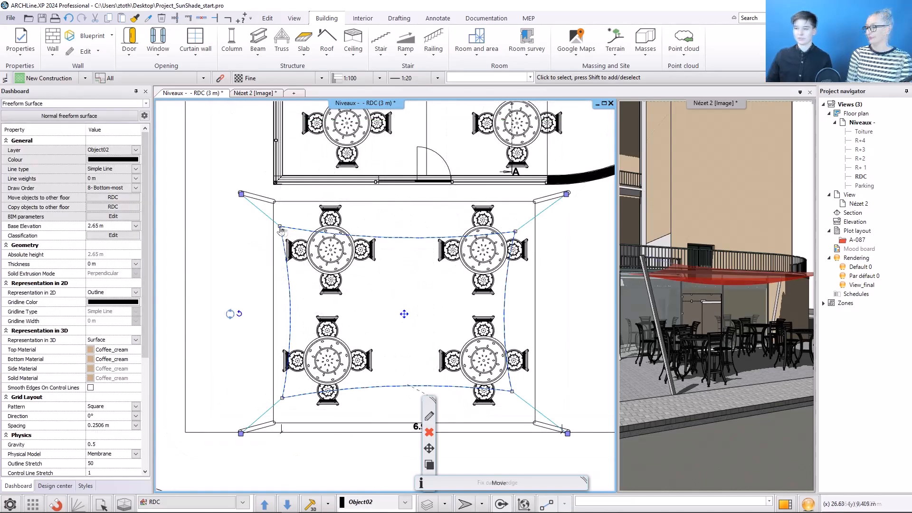
left_click(281, 228)
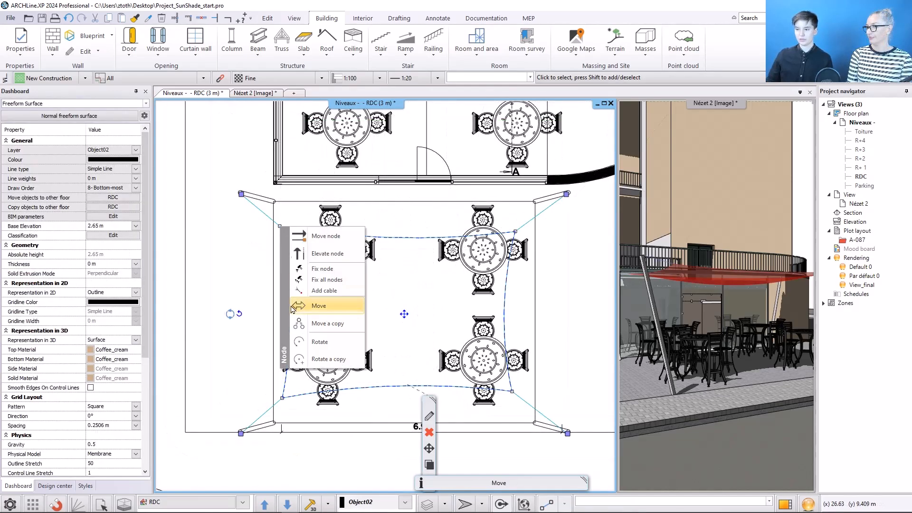
left_click(341, 241)
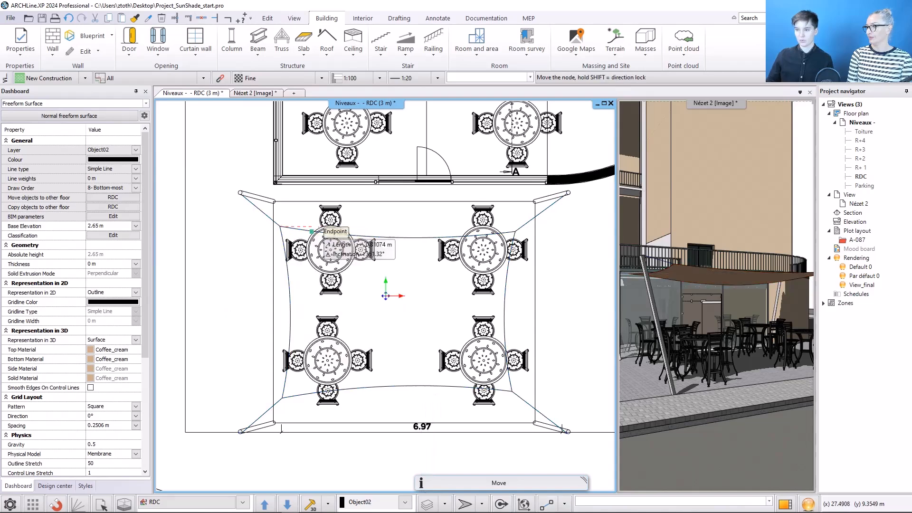
left_click(280, 226)
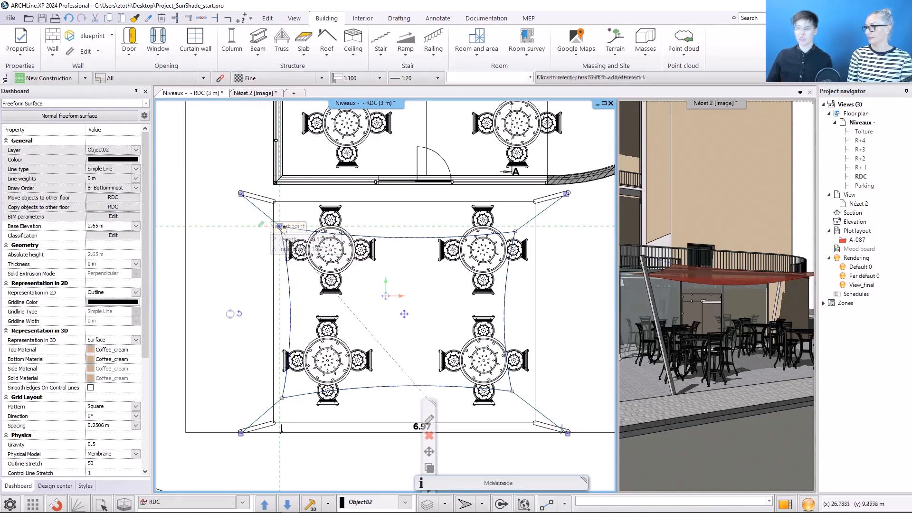
Step: Move the membrane's left wall-side corner node 0.2 m horizontally outward to the left
left_click(280, 227)
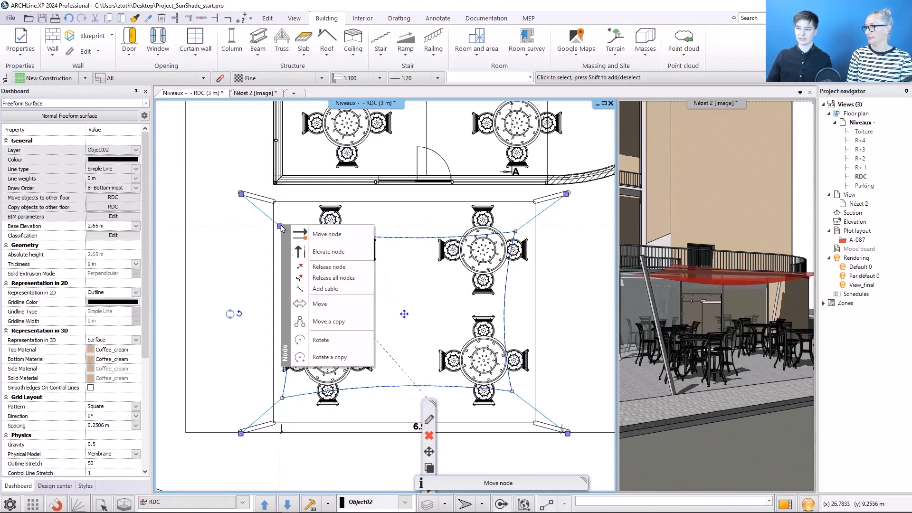
left_click(341, 240)
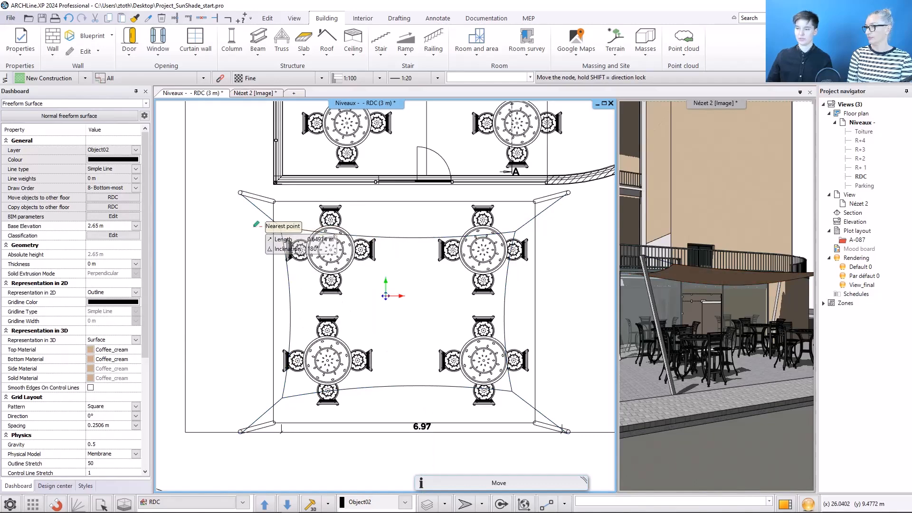
type("0,")
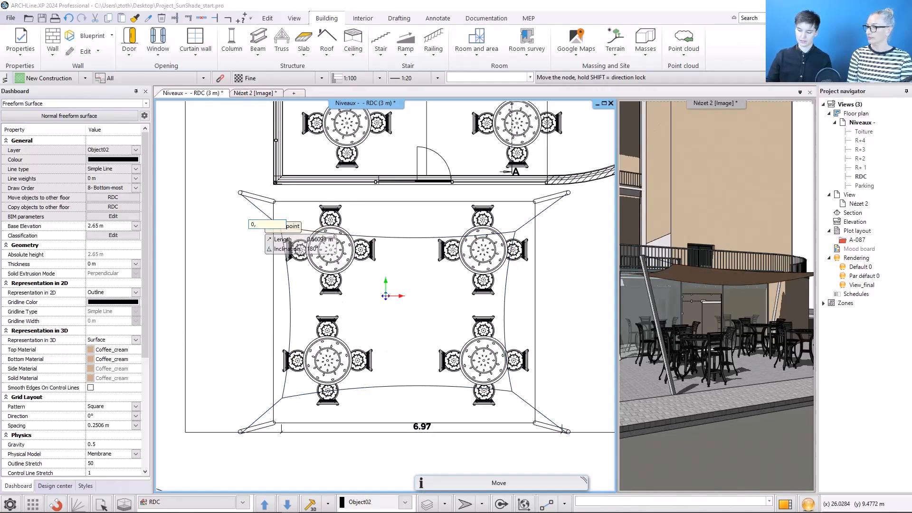
type("2")
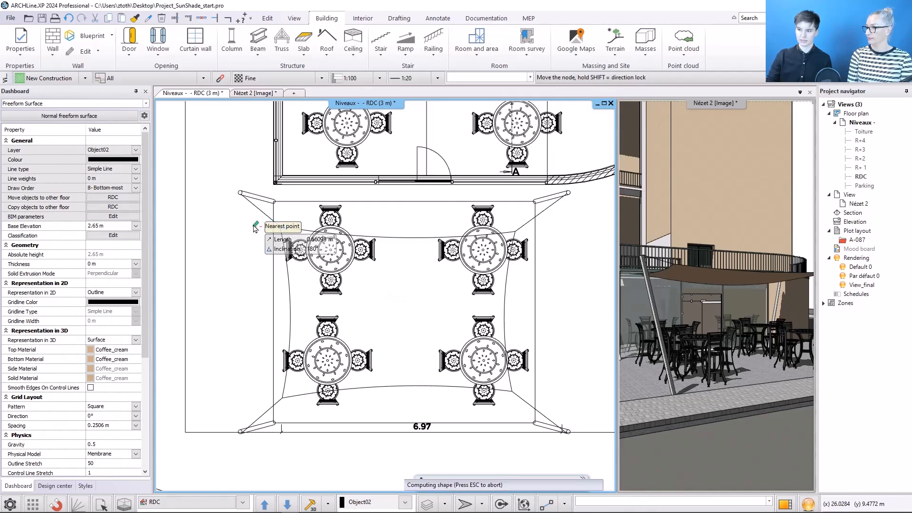
key("Return")
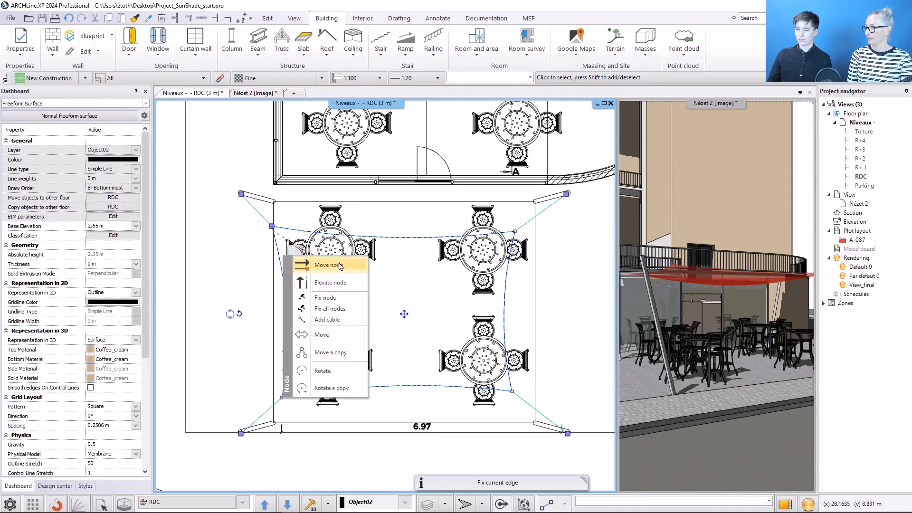
Step: Move the membrane's left street-side corner node horizontally outward, in line with the left wall-side corner
left_click(283, 398)
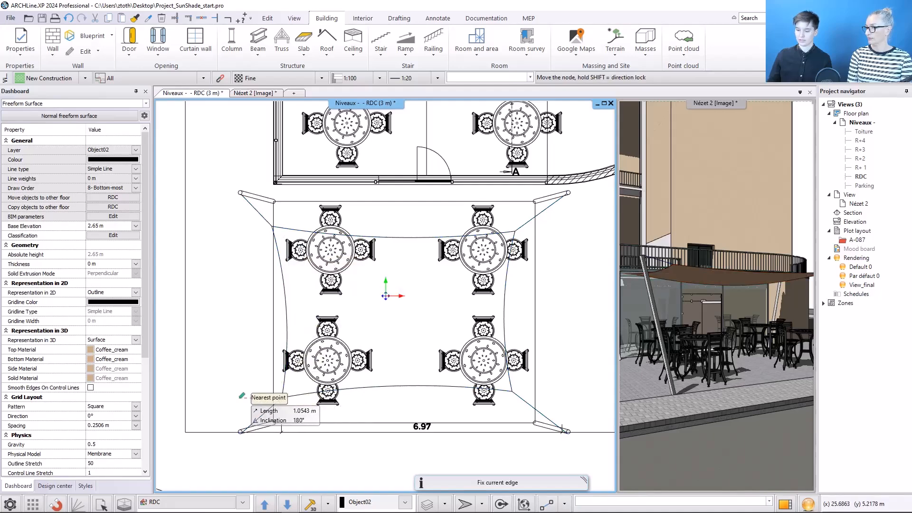
type("0,0")
key("Return")
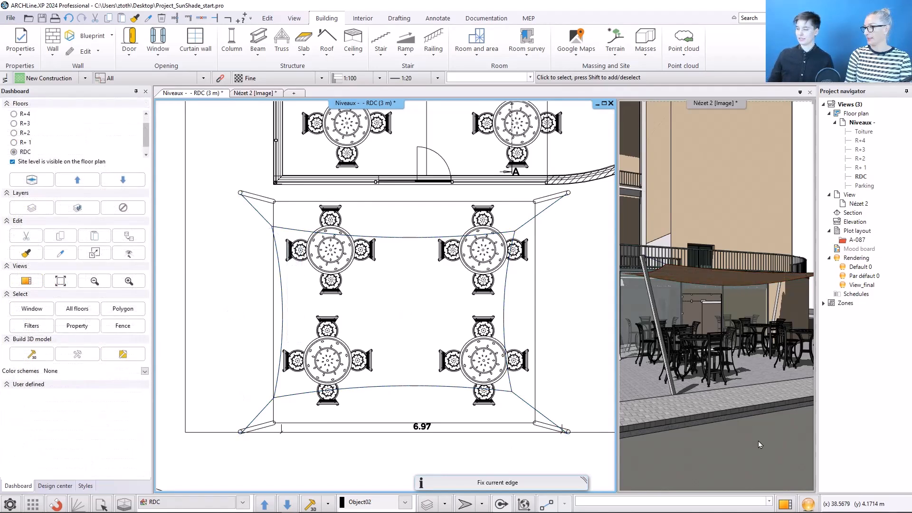
Step: Make the 3D view the main view, set the sun time to 10:33 and turn off the shadow display
left_click(756, 444)
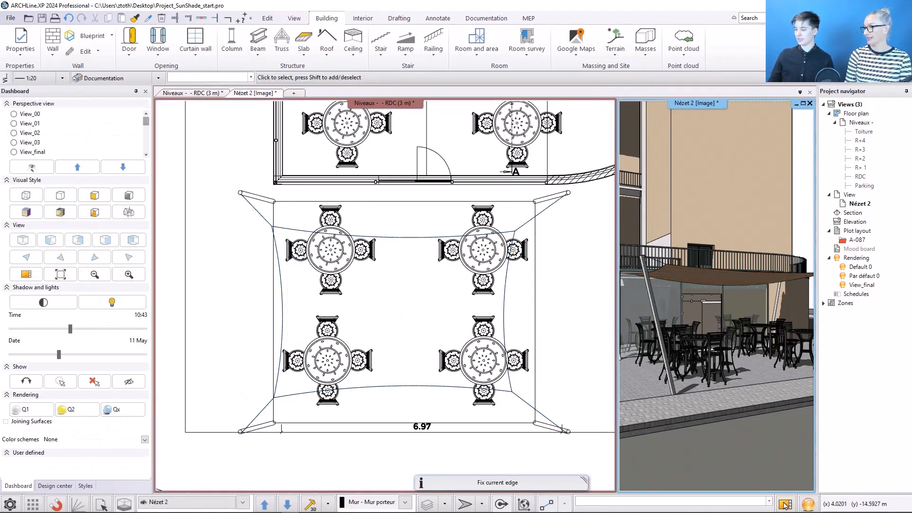
left_click(785, 505)
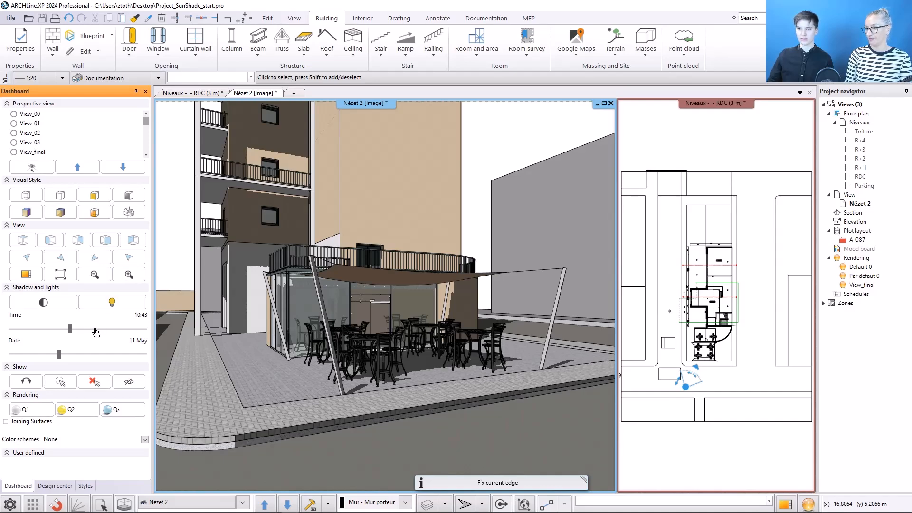
mouse_move(70, 329)
left_mouse_down()
mouse_move(100, 330)
mouse_move(69, 330)
left_mouse_up()
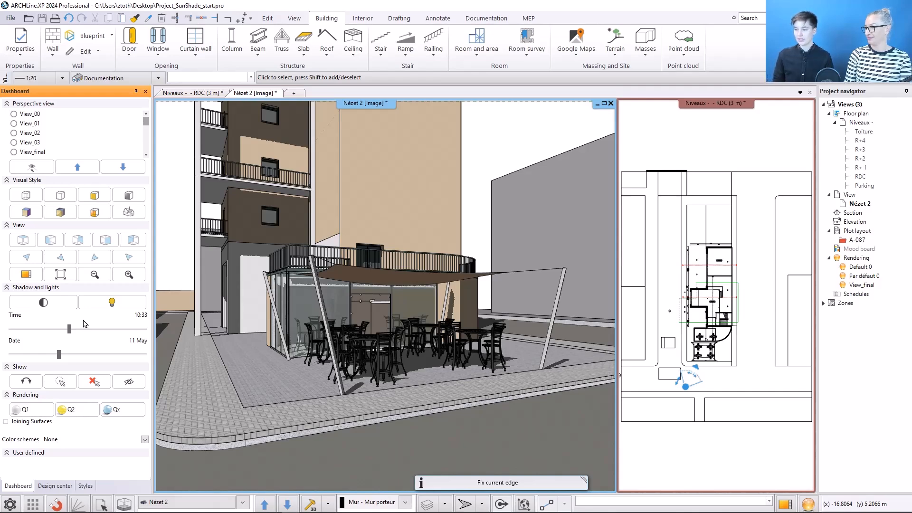
left_click(43, 303)
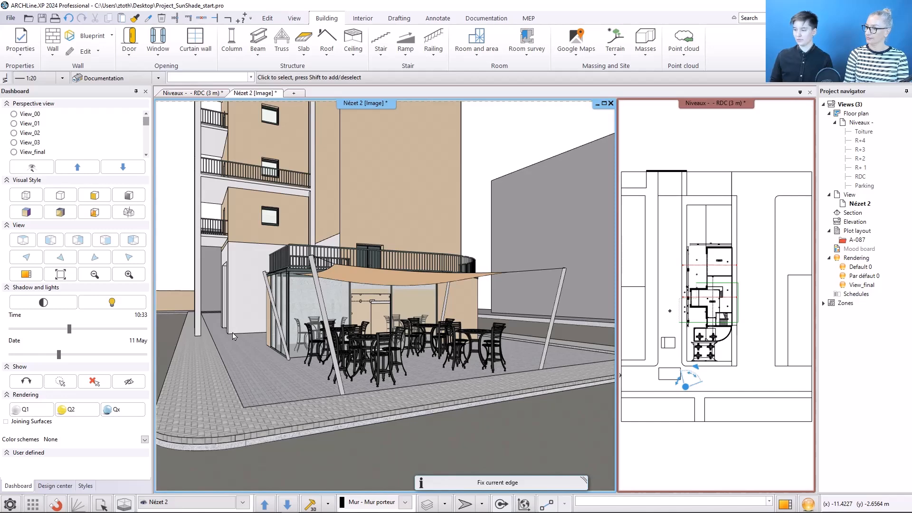
Step: Create a luminous text reading COFFEE BAR for the café's glazed front
scroll(306, 289, "up", 4)
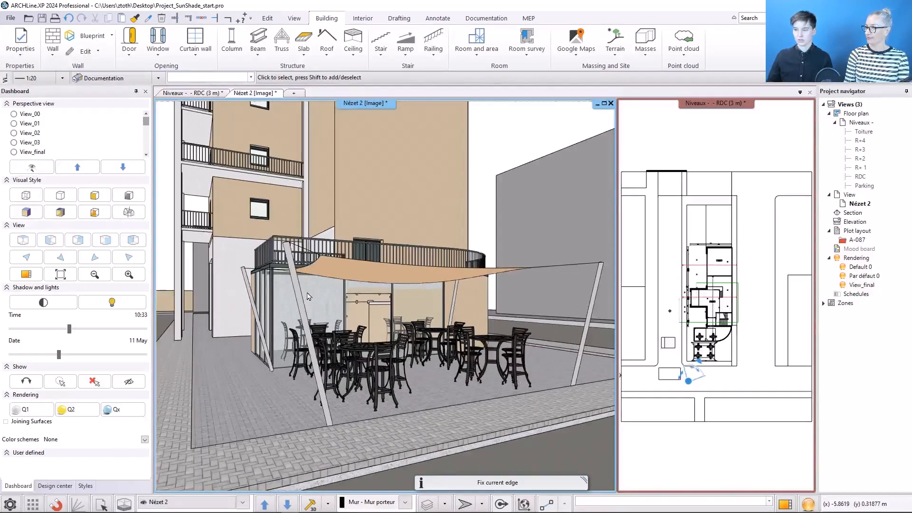
left_click(365, 19)
left_click(423, 54)
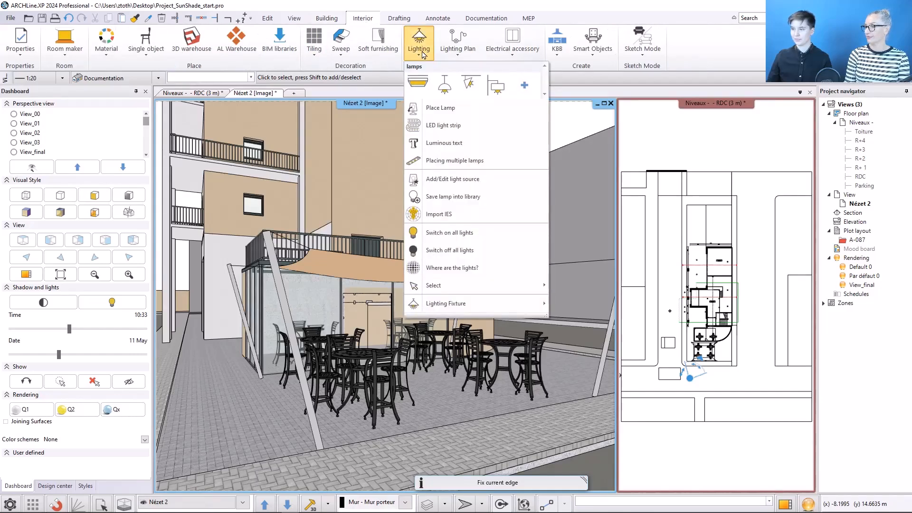
left_click(460, 143)
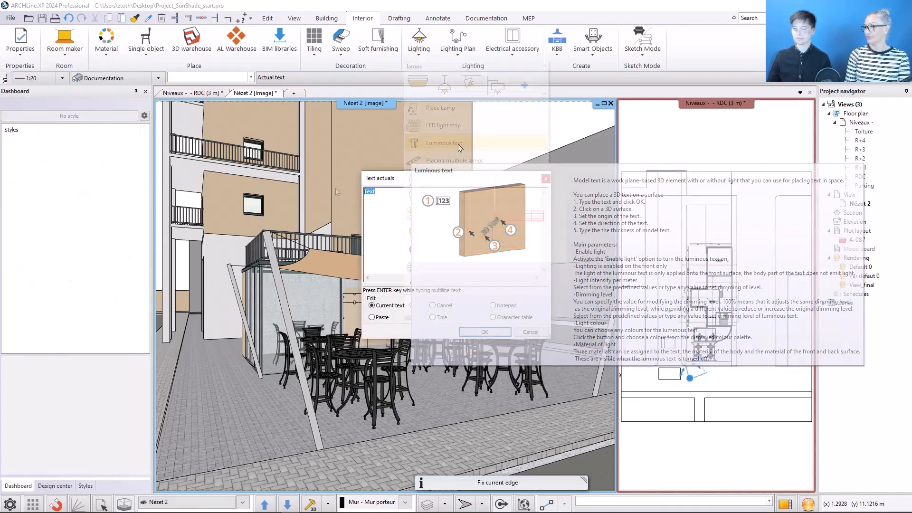
type("COFFEE BAR")
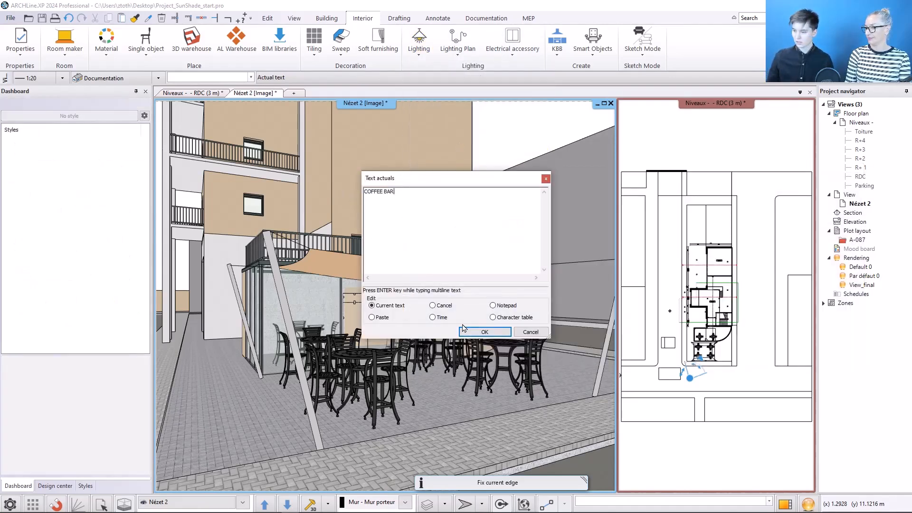
left_click(502, 334)
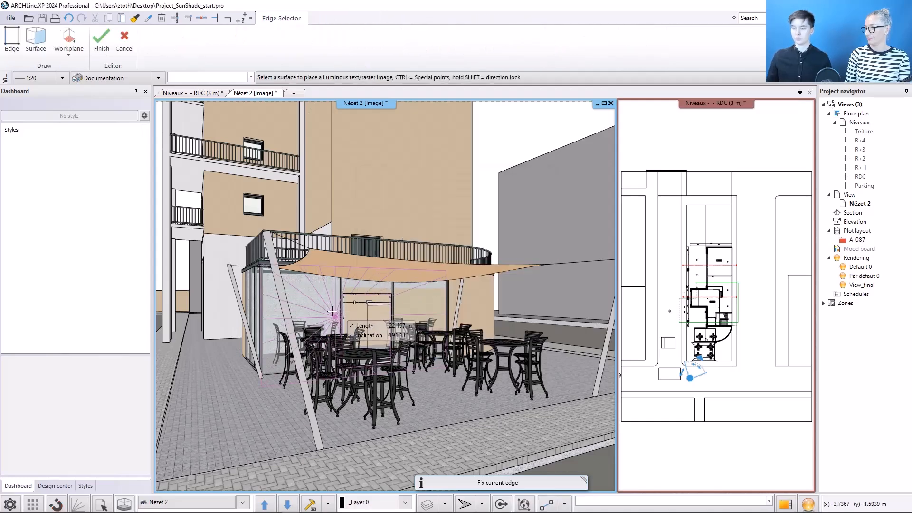
Step: Place the luminous text horizontally on the front glazing's upper left part, with 0.05 m extrusion height, 0.15 m text height and Arial 200 style
scroll(340, 302, "up", 4)
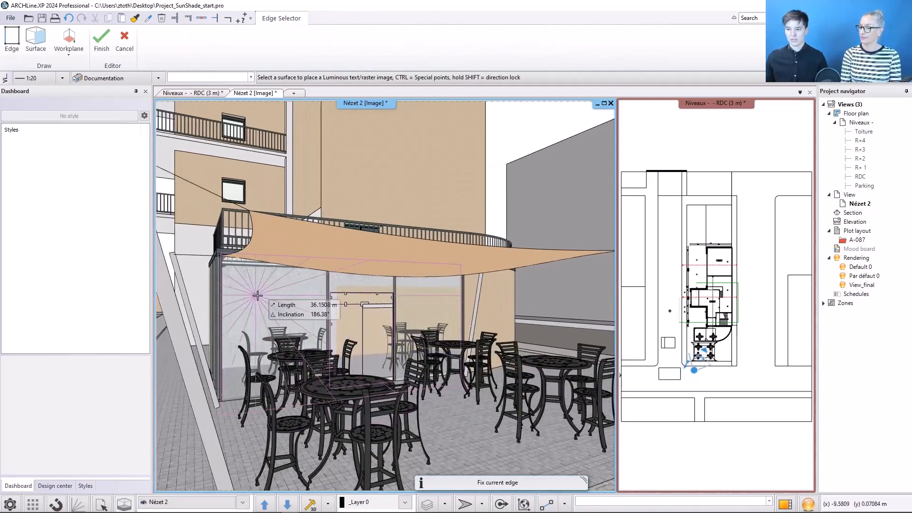
left_click(274, 305)
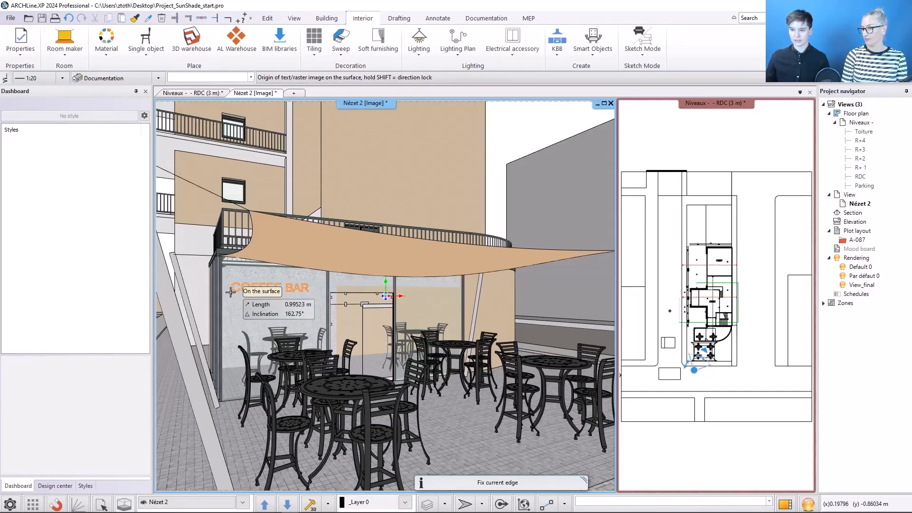
left_click(230, 293)
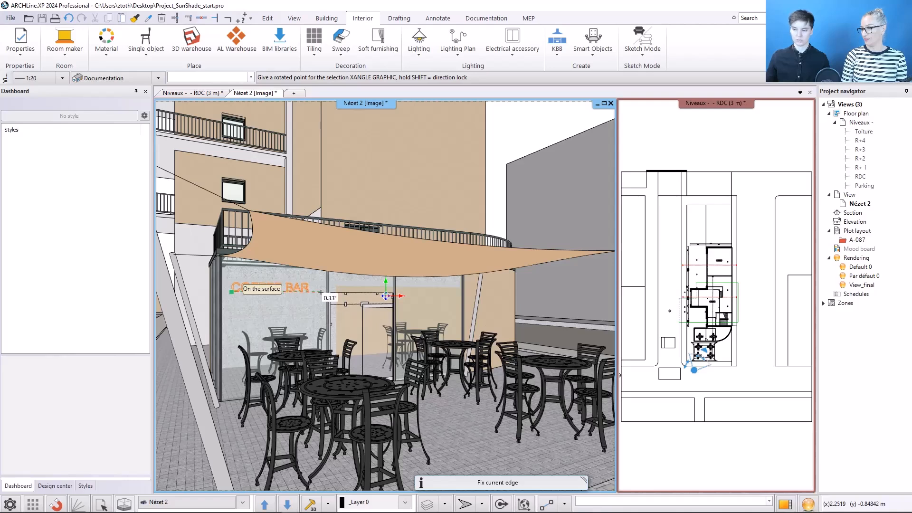
left_click(386, 296)
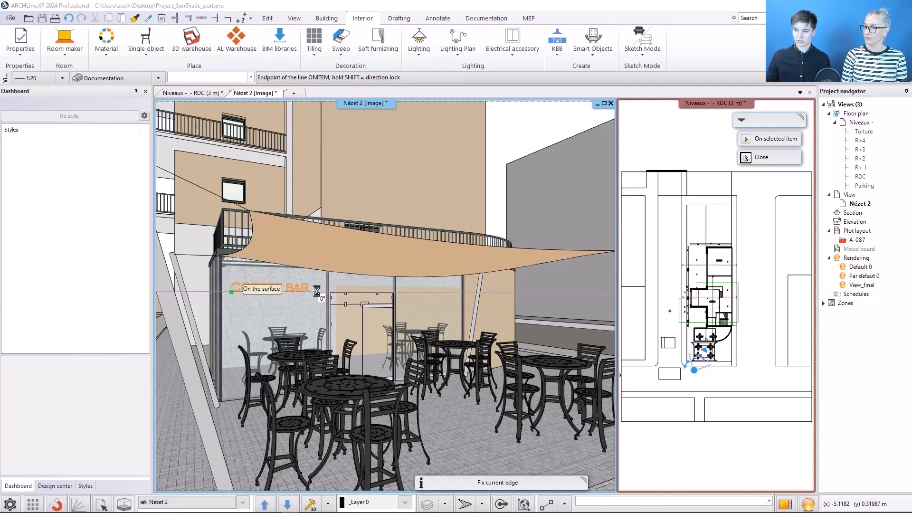
left_click(319, 296)
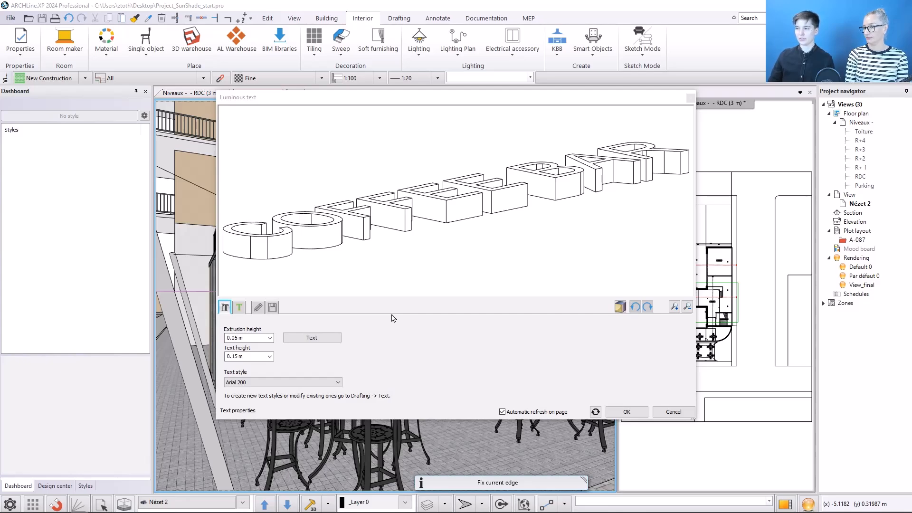
left_click(626, 412)
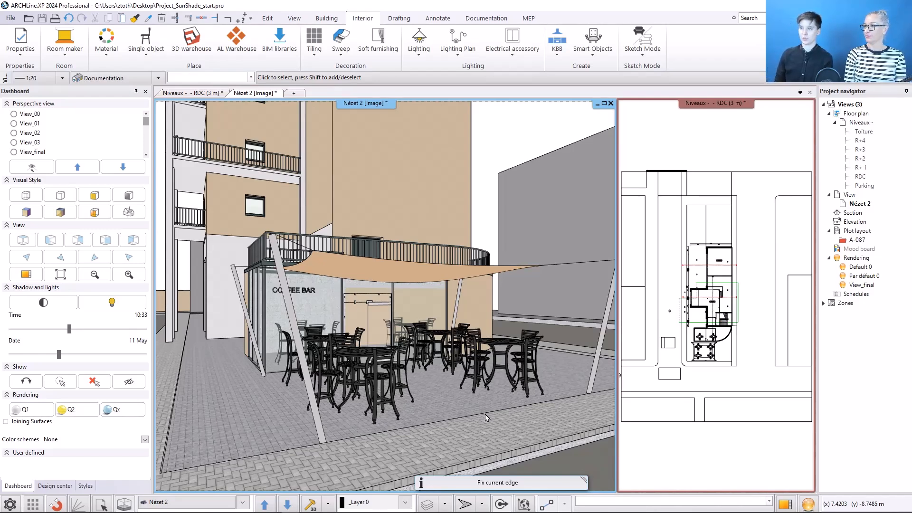
Step: Switch to the image viewer to examine the finished rendering Project_SunShade_final_View_final.png
mouse_move(279, 510)
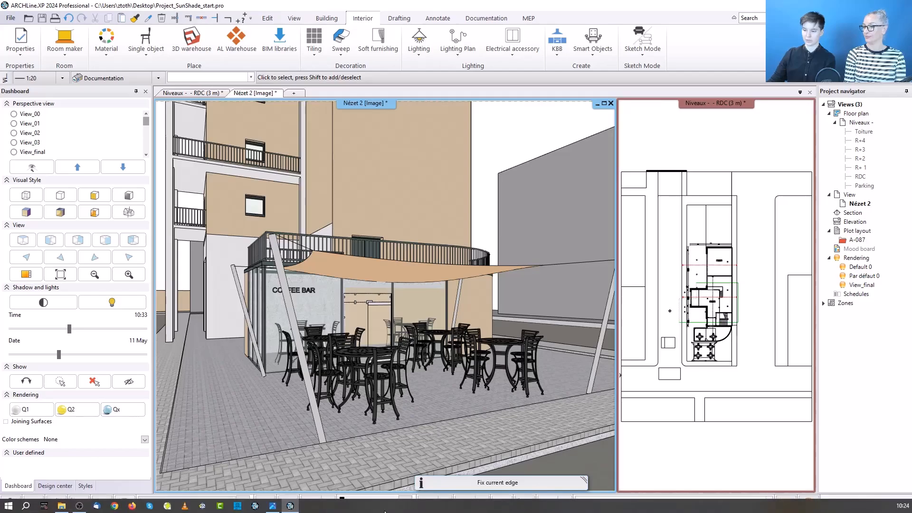
left_click(311, 426)
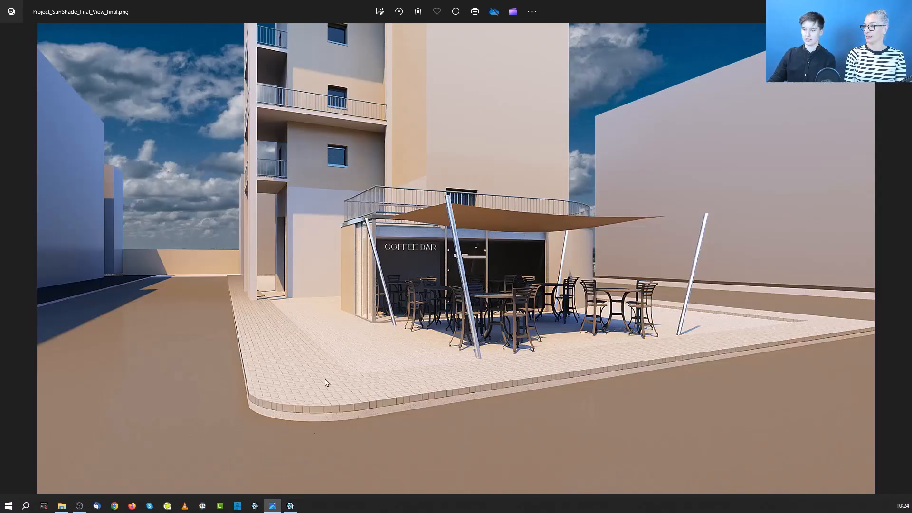